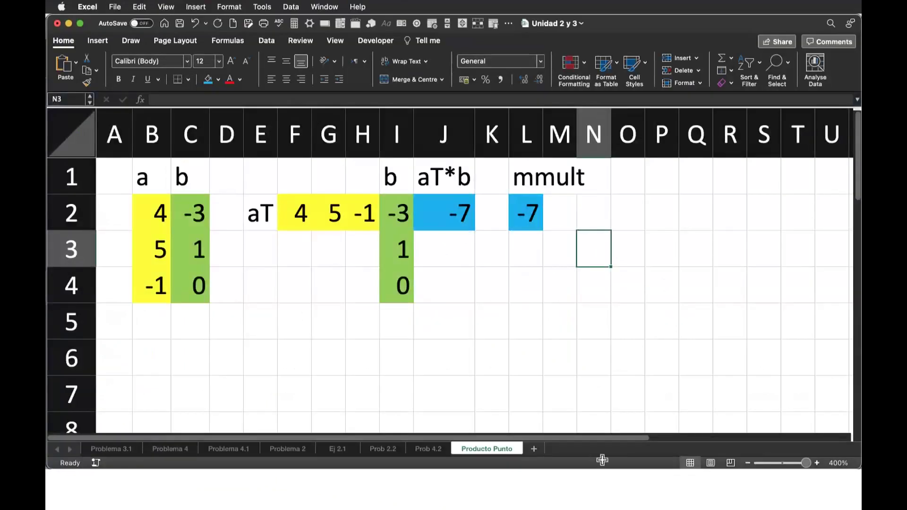
Add a blank Sheet2 to the workbook, then view the Problema 2x2 notes in Overleaf
key("shift+F11")
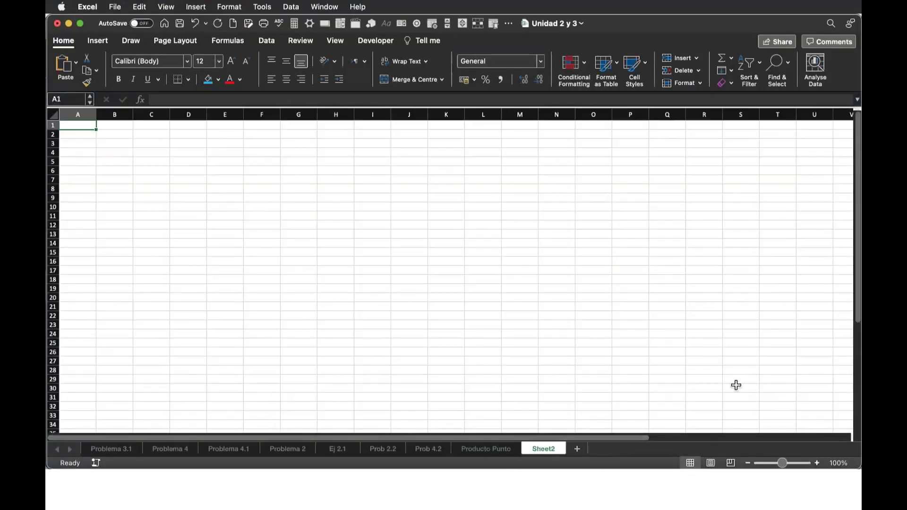
key("super+Tab")
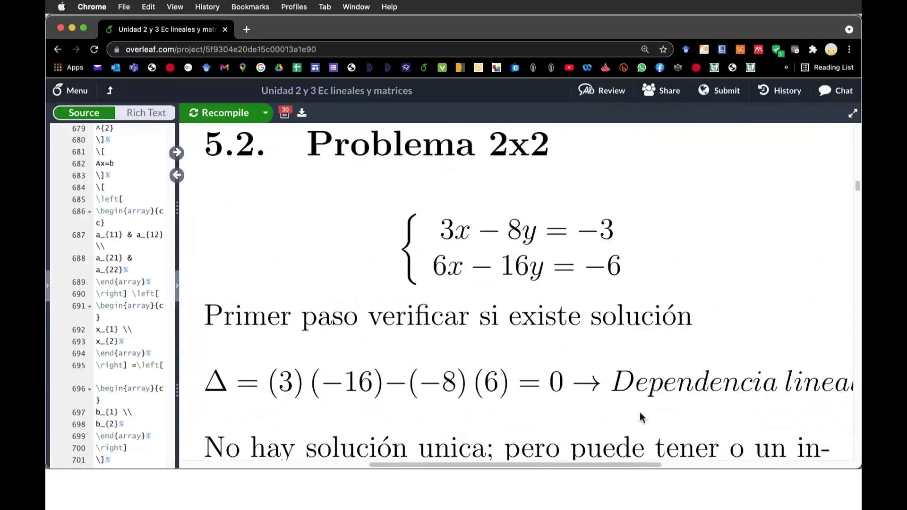
Rename the new worksheet to 'Prob 5.2'
key("super+Tab")
double_click(544, 449)
type("Prob 5.2")
key("Return")
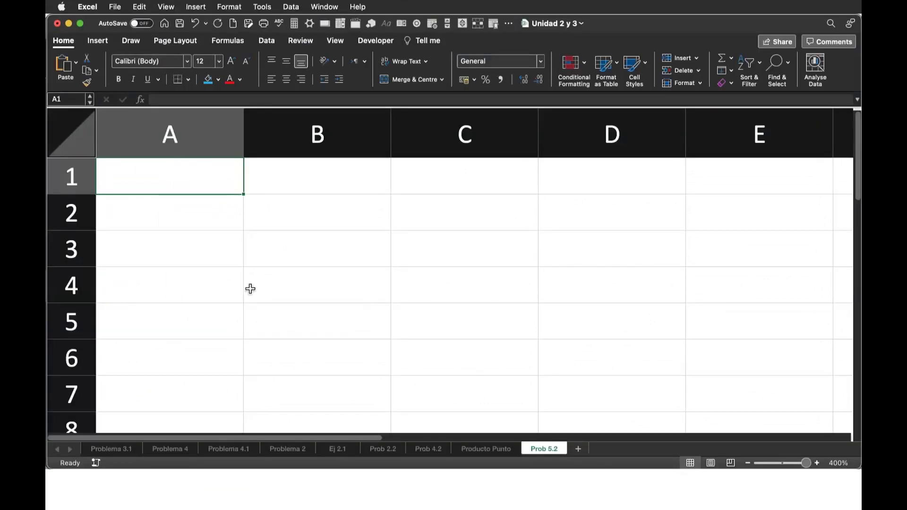
Enter the row labels Ec1 in A2 and Ec2 in A3
key("Down")
type("Ec1")
key("Tab")
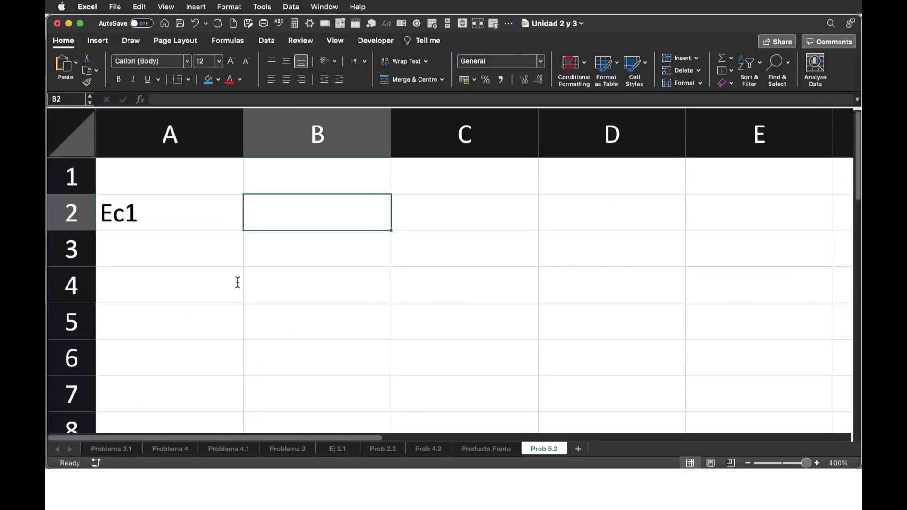
key("Down")
key("Left")
type("Ec2")
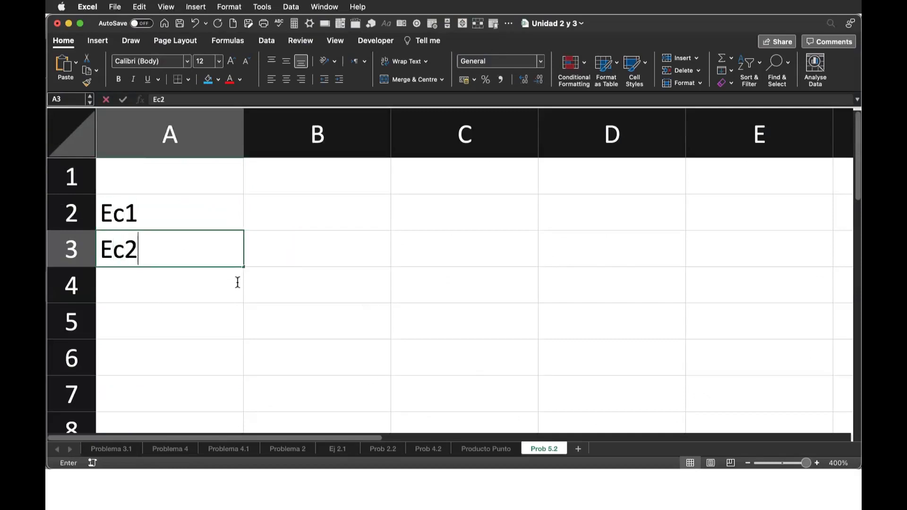
key("Tab")
Add the column headers x, y and Ind in B1, C1 and D1
key("Up")
key("Up")
type("x")
key("Tab")
type("y")
key("Tab")
type("In")
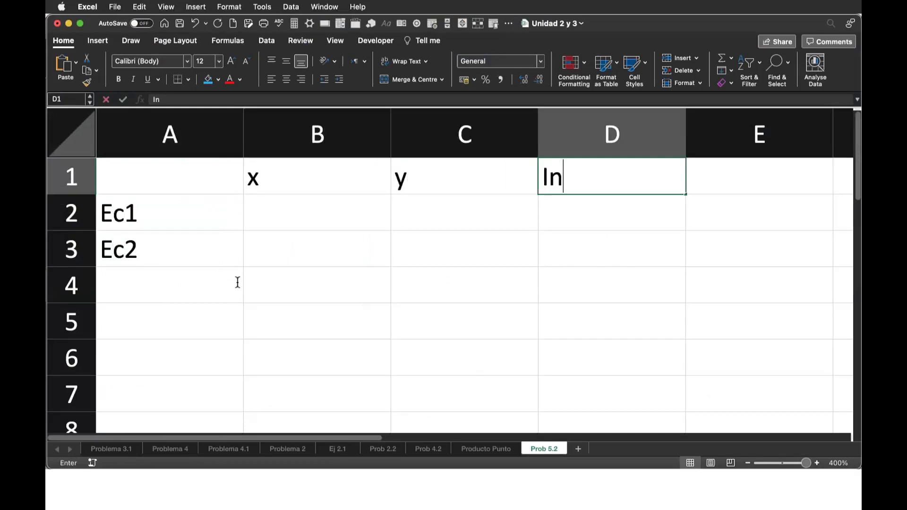
type("d")
key("Return")
left_click(170, 135)
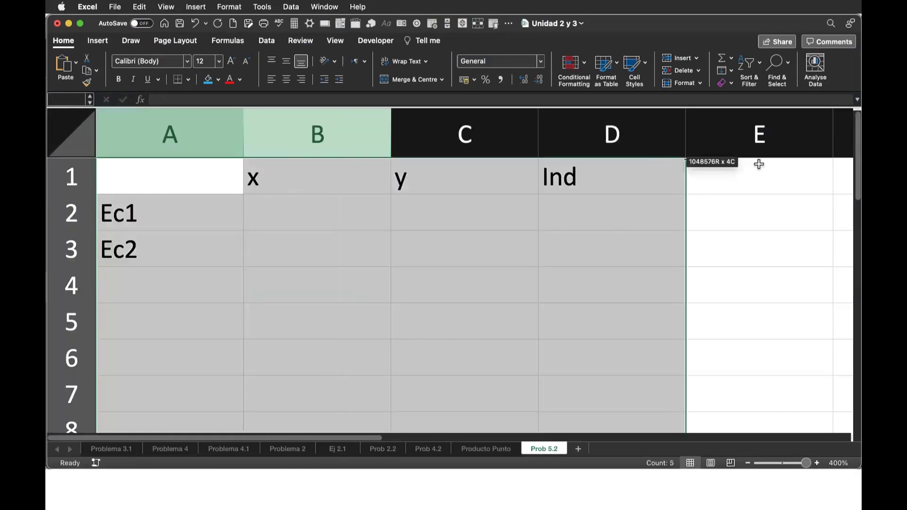
Autofit columns A–D and give the coefficient cells B2:C3 a yellow fill
left_click_drag(190, 176, 680, 137)
double_click(687, 135)
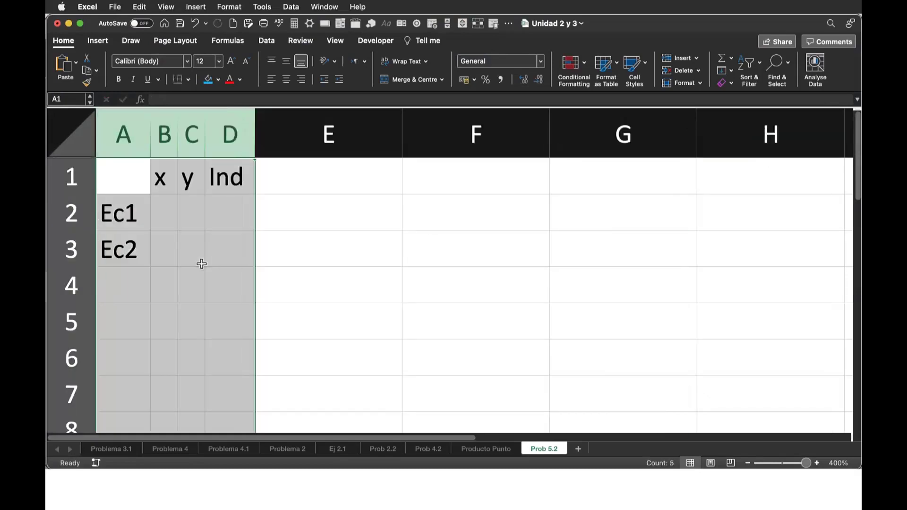
left_click_drag(164, 213, 194, 250)
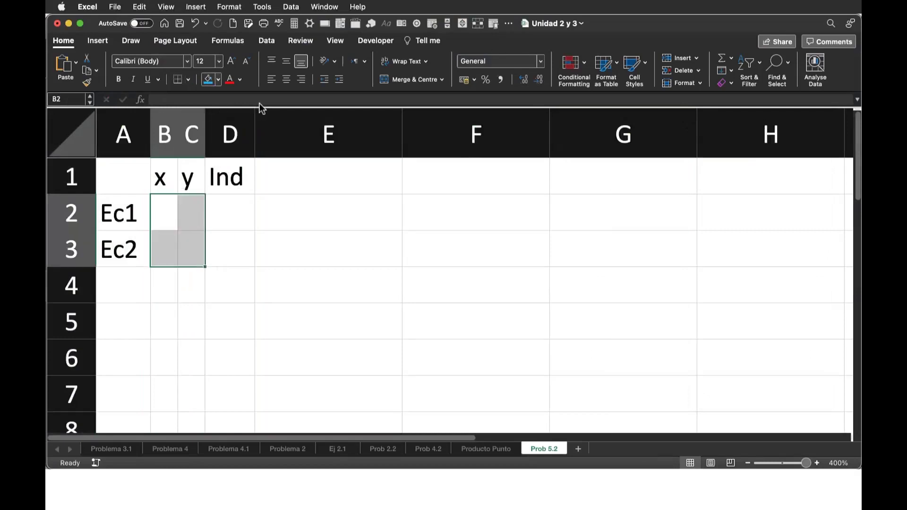
left_click(218, 80)
key("Return")
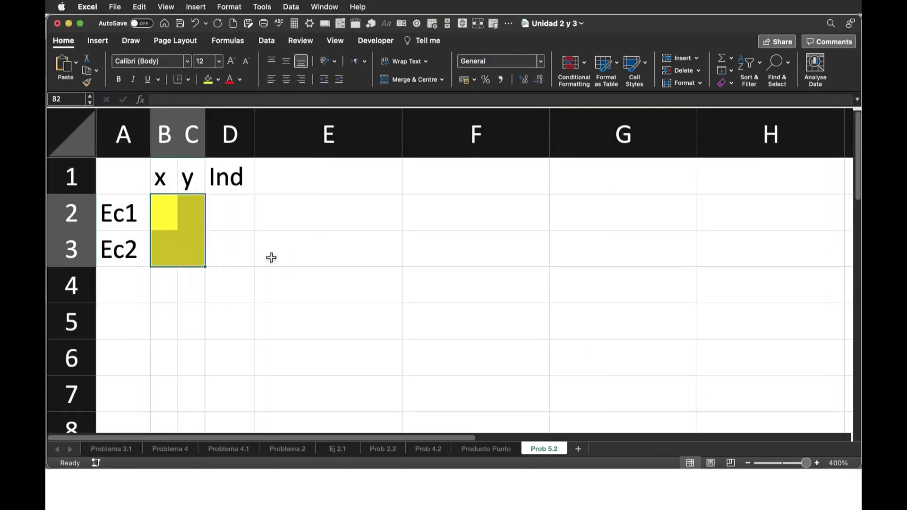
Fill the constant cells D2:D3 light green, then bring up the Overleaf problem
left_click_drag(229, 213, 229, 251)
left_click(218, 79)
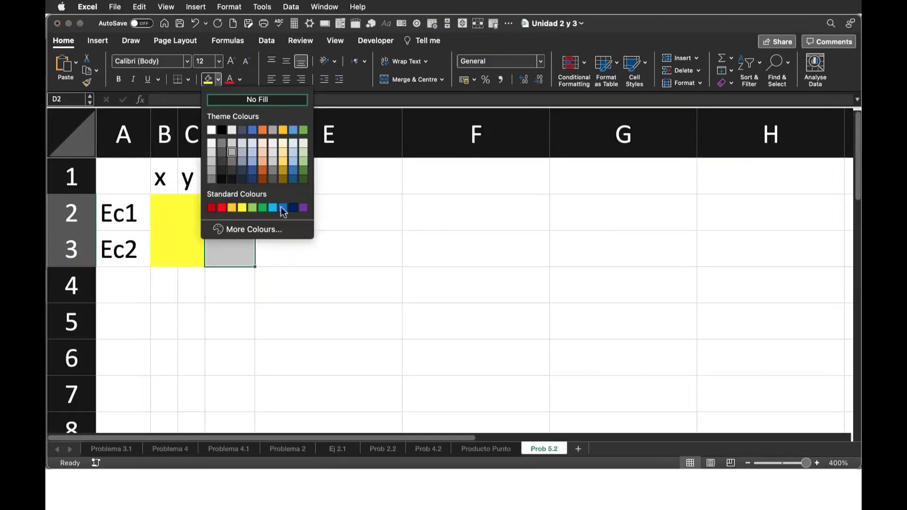
left_click(259, 208)
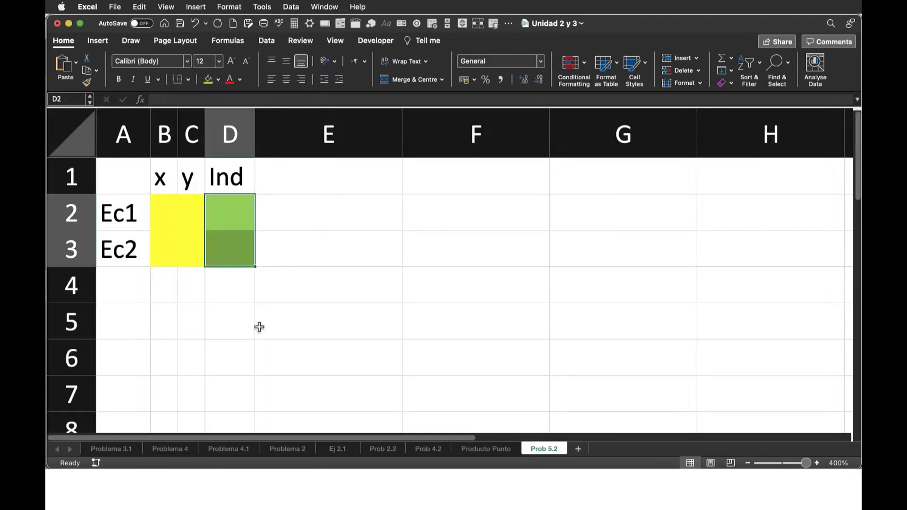
key("super+Tab")
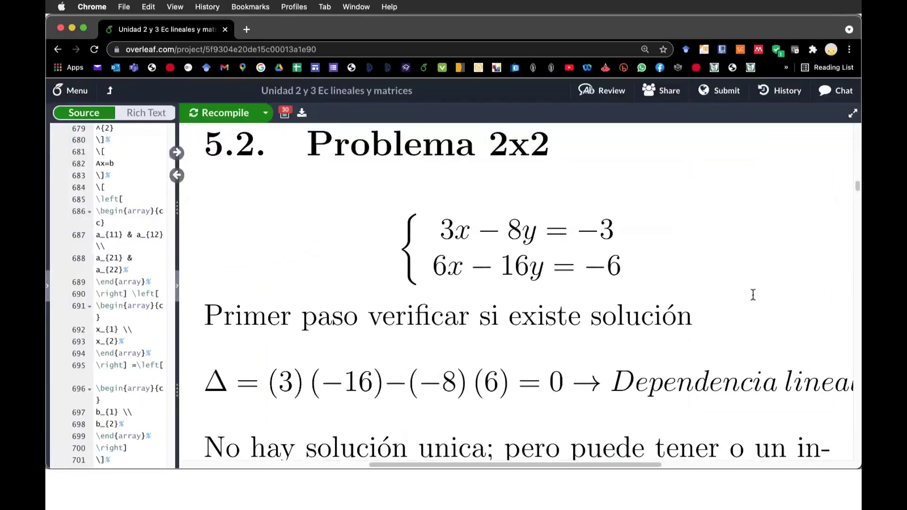
Enter the Ec1 coefficients 3, -8 and -3 in B2:D2
key("super+Tab")
key("Left")
key("Left")
type("3")
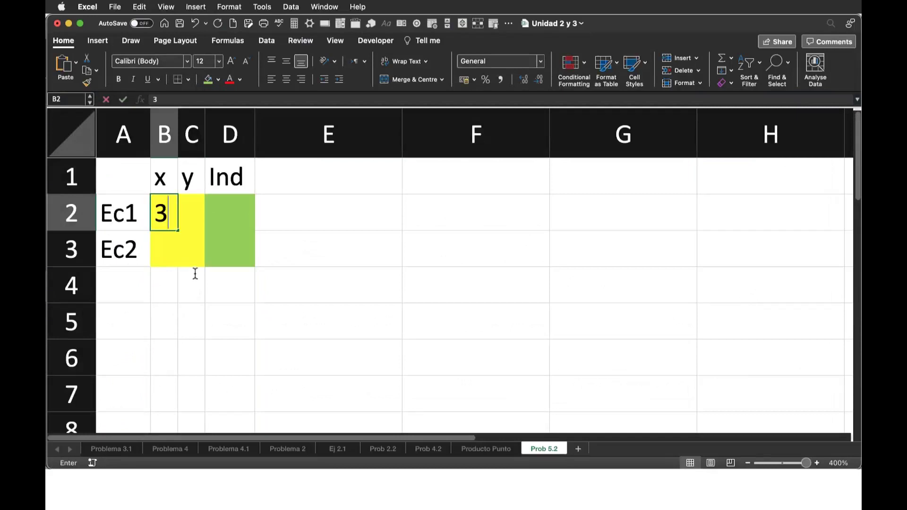
key("Tab")
type("-8")
key("Tab")
type("-")
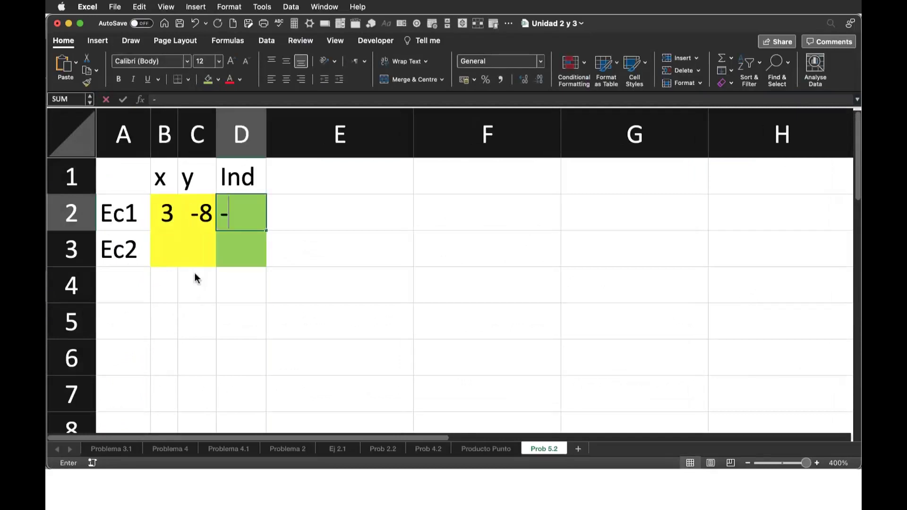
type("3")
key("Tab")
Enter the Ec2 coefficients 6, -16 and -6 in B3:D3, checking them against Overleaf
key("super+Tab")
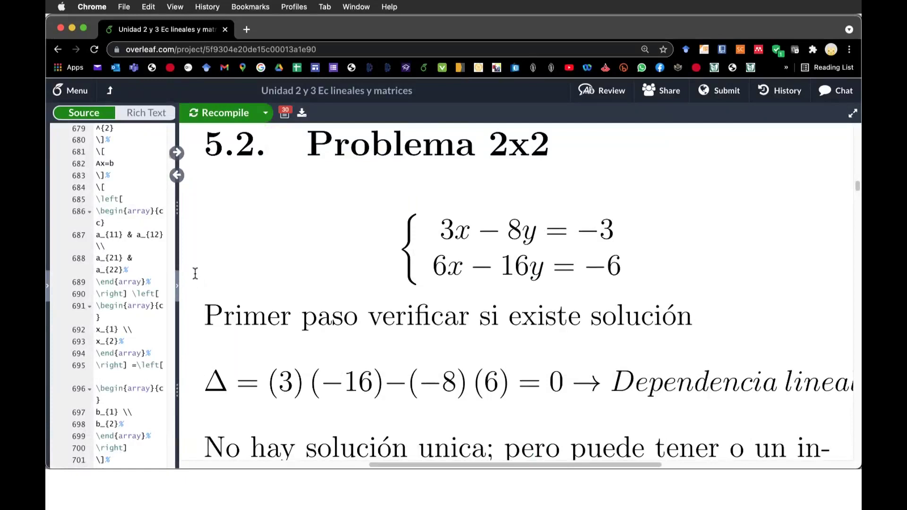
key("super+Tab")
key("Return")
type("6")
key("Tab")
type("-1")
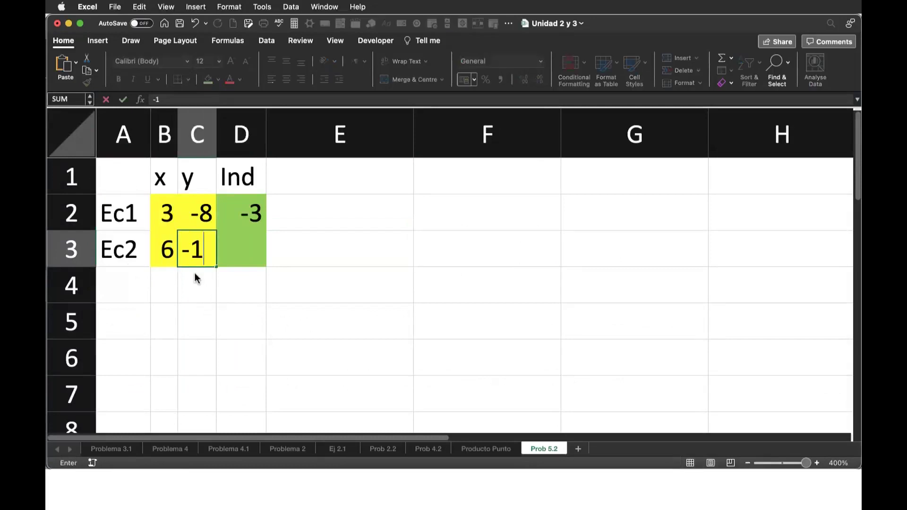
type("6")
key("Tab")
key("super+Tab")
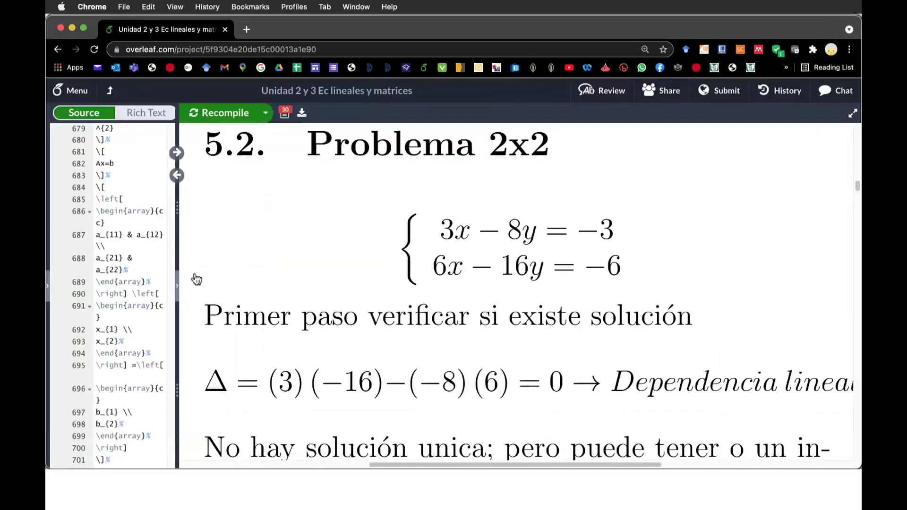
key("super+Tab")
type("-6")
key("Tab")
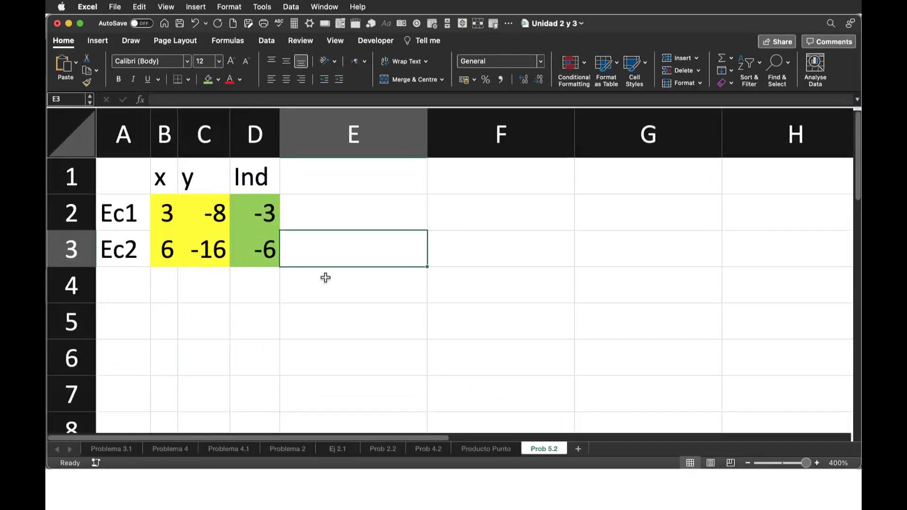
Write the equation 3x-8y=-3 in cell E2
key("Up")
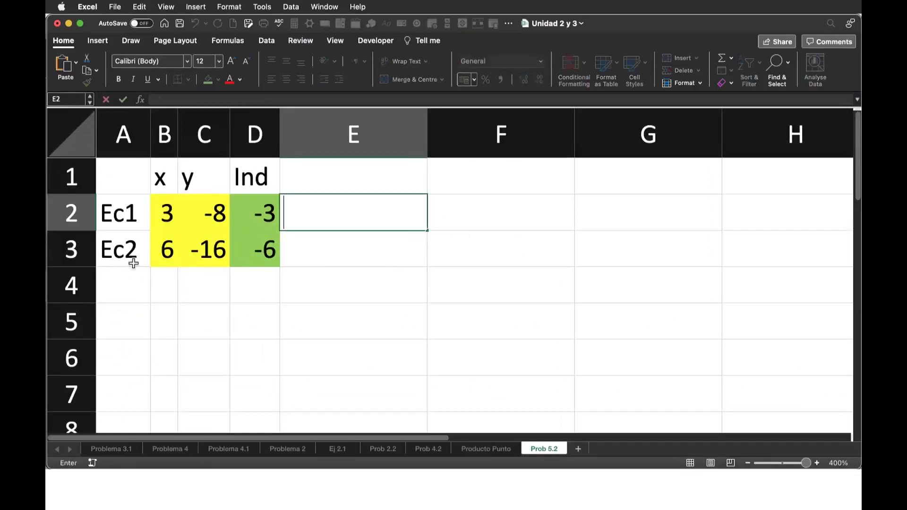
type("3")
type("x-8y=-")
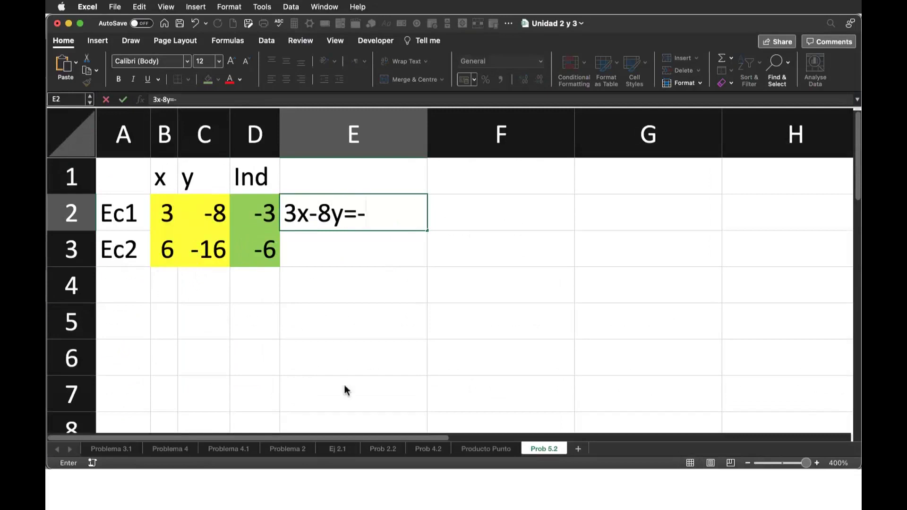
key("F2")
type("3")
key("Return")
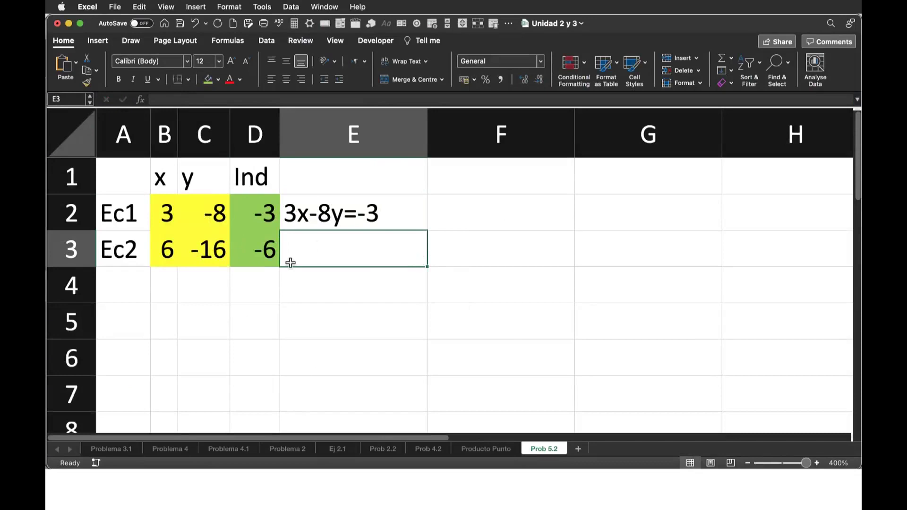
Write 6x-16y=-6 in E3 and compare both equations with the Overleaf notes
type("6x-16y=-6")
key("Return")
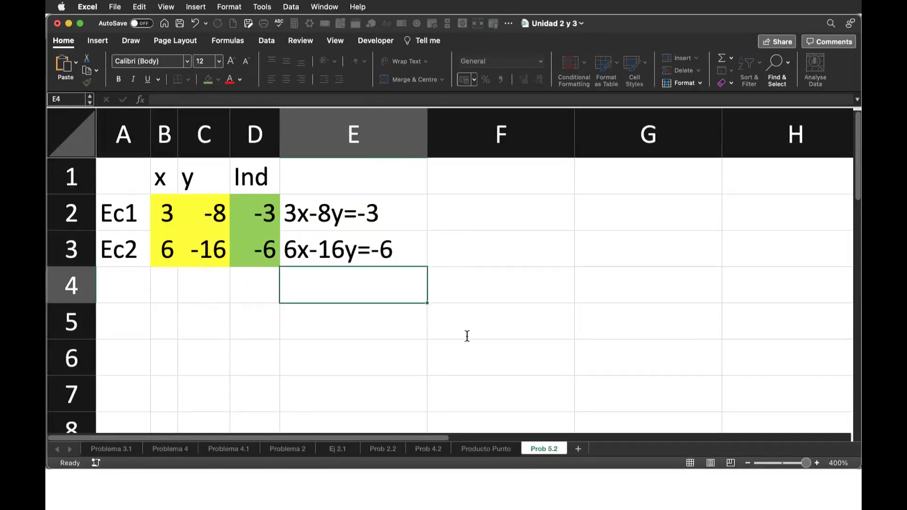
key("super+Tab")
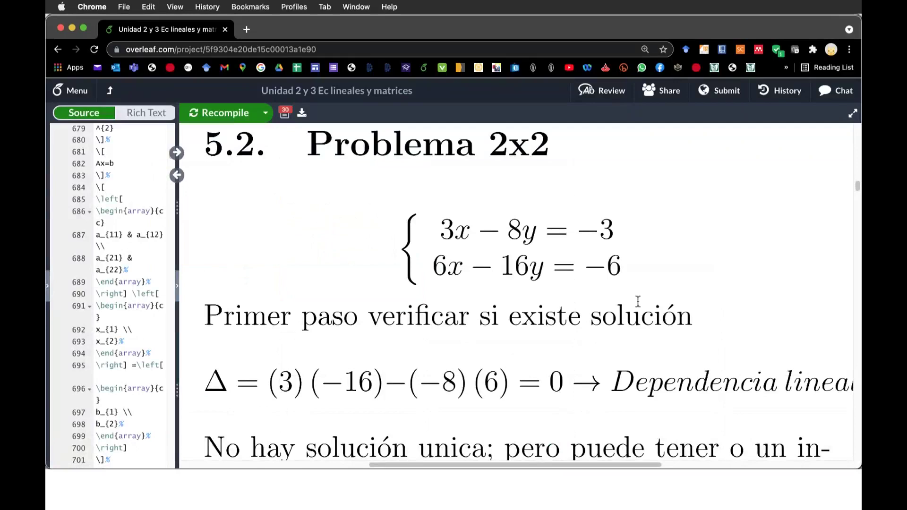
key("super+Tab")
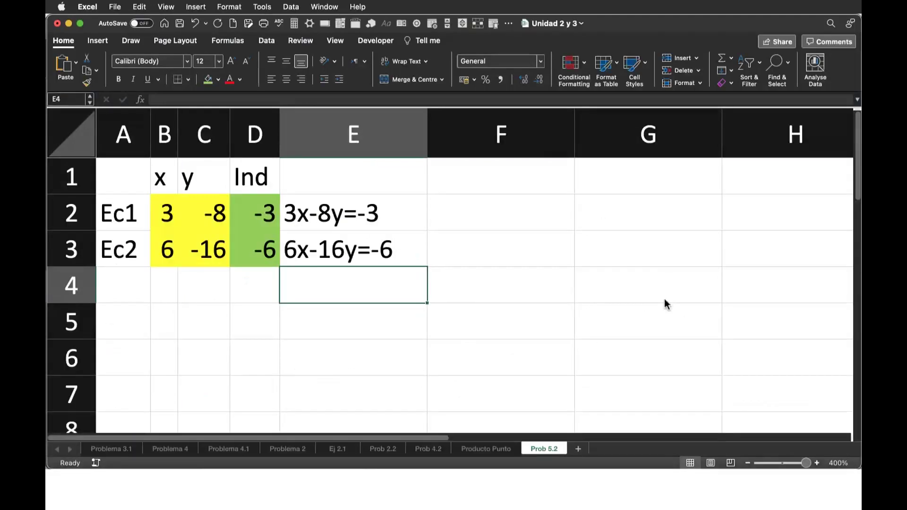
key("super+Tab")
key("super+Tab")
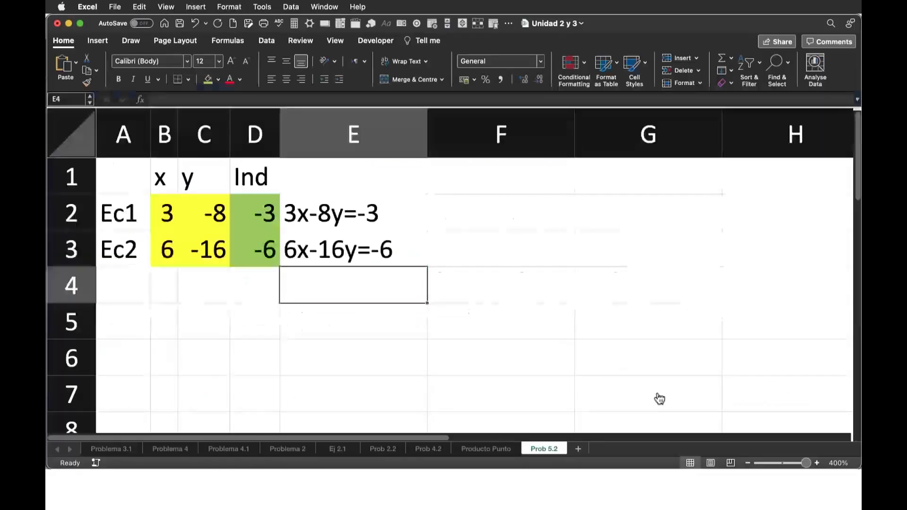
key("super+Tab")
key("super+Tab")
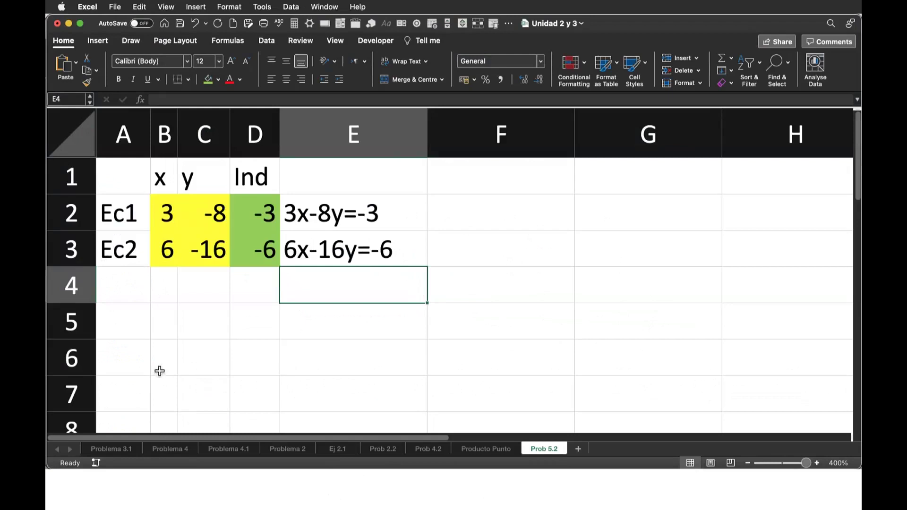
Type the label Determinante in cell A4
key("Left")
key("Left")
key("Left")
type("Determina")
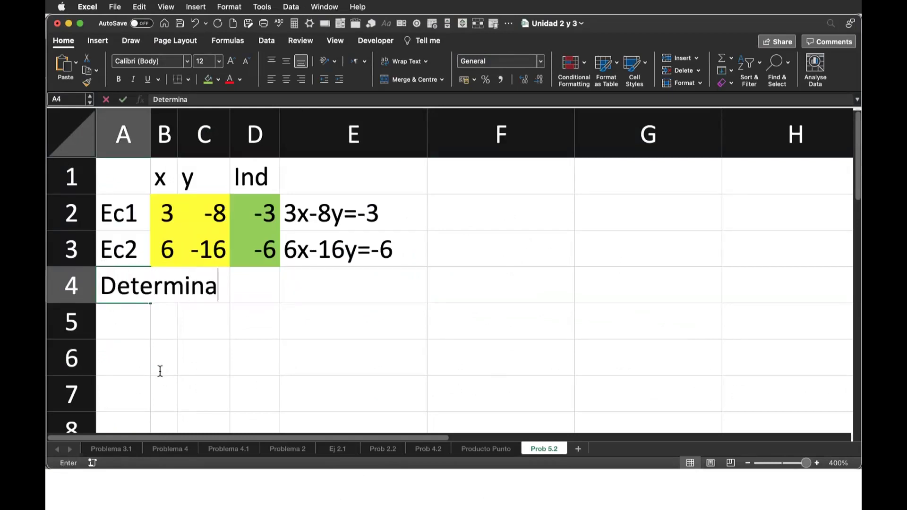
type("nte")
key("Return")
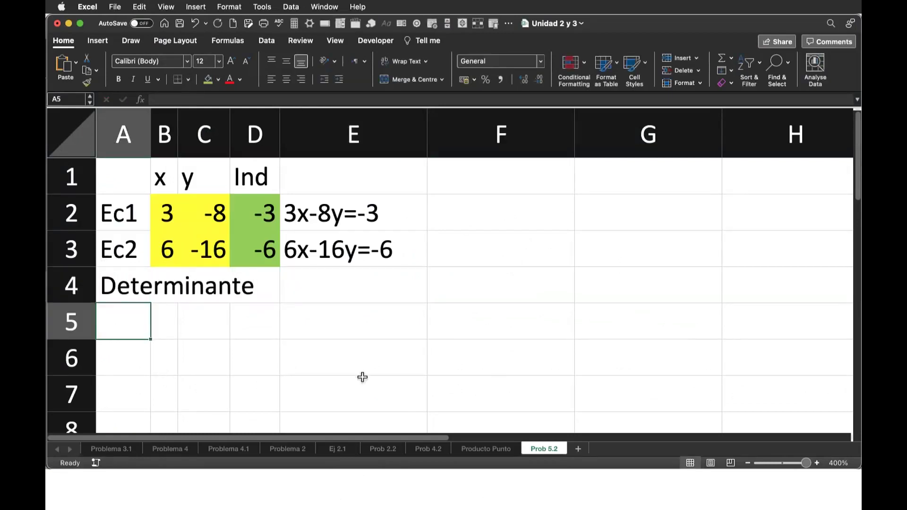
key("super+Tab")
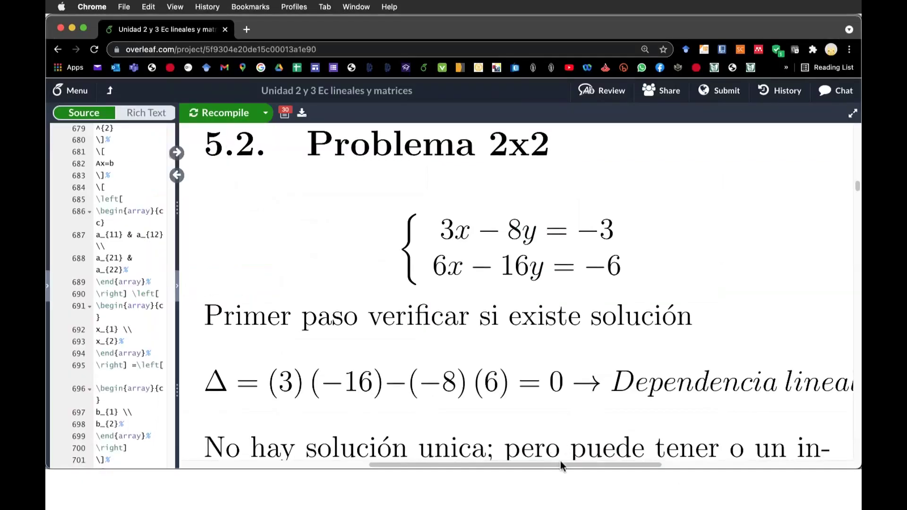
key("super+Tab")
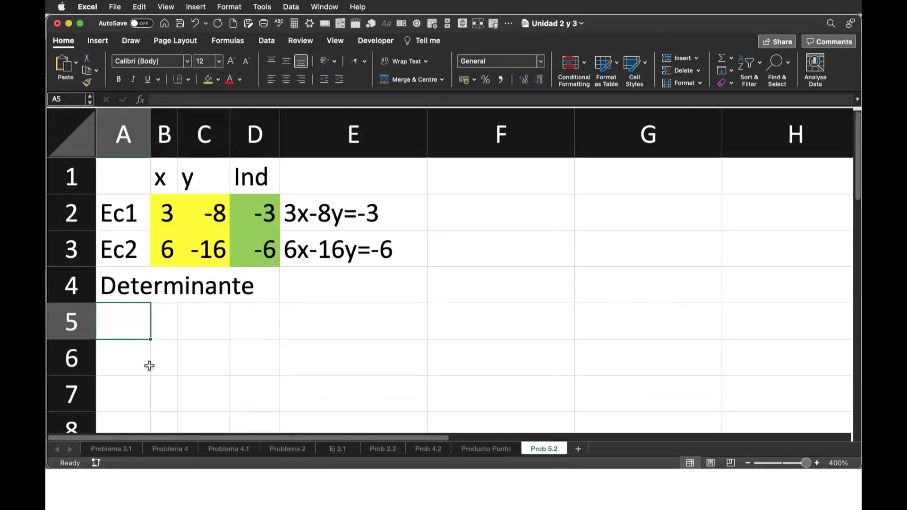
Change the A4 label to Determinante(A)
key("Up")
key("F2")
type("A)")
key("Return")
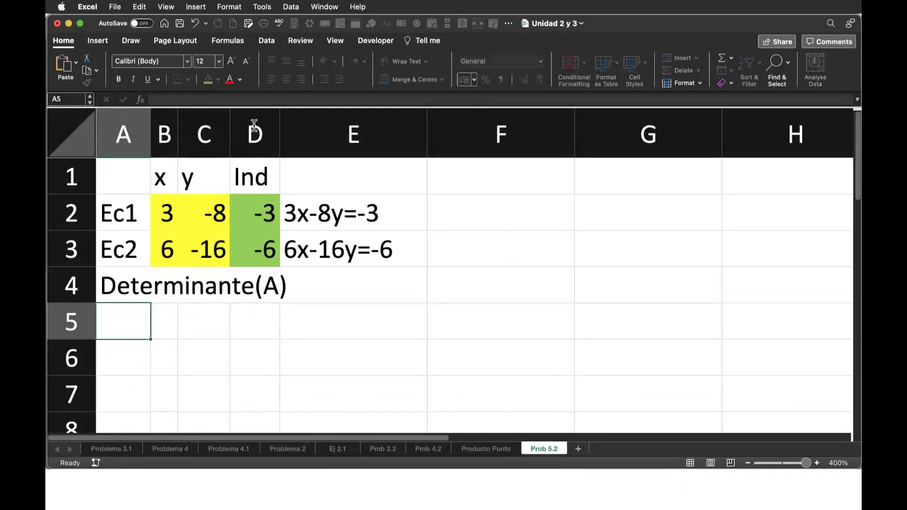
key("super+Tab")
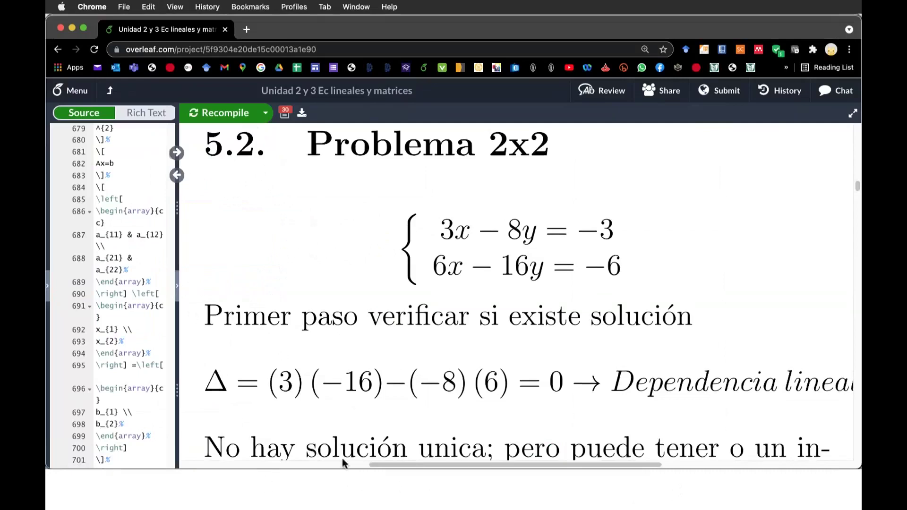
key("super+Tab")
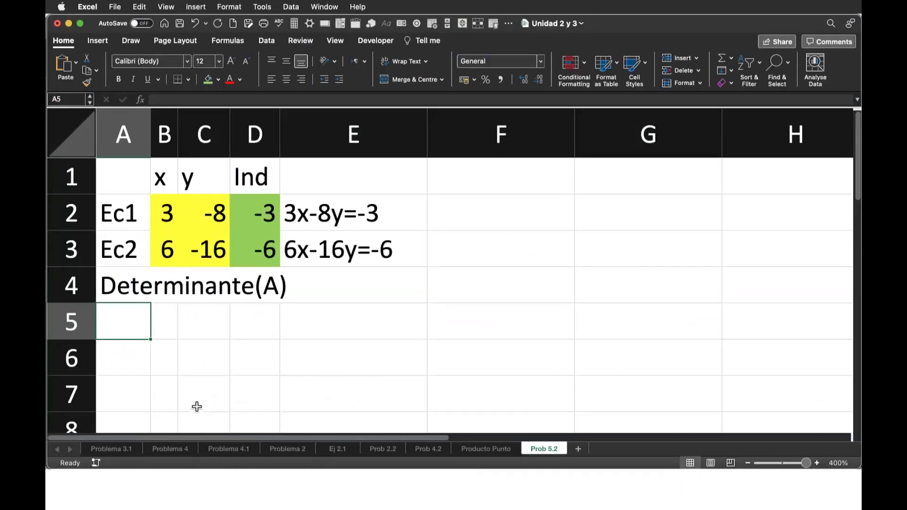
Enter =B2*C3-C2*B3 in B5, giving 0, and widen column B slightly
key("Right")
type("=")
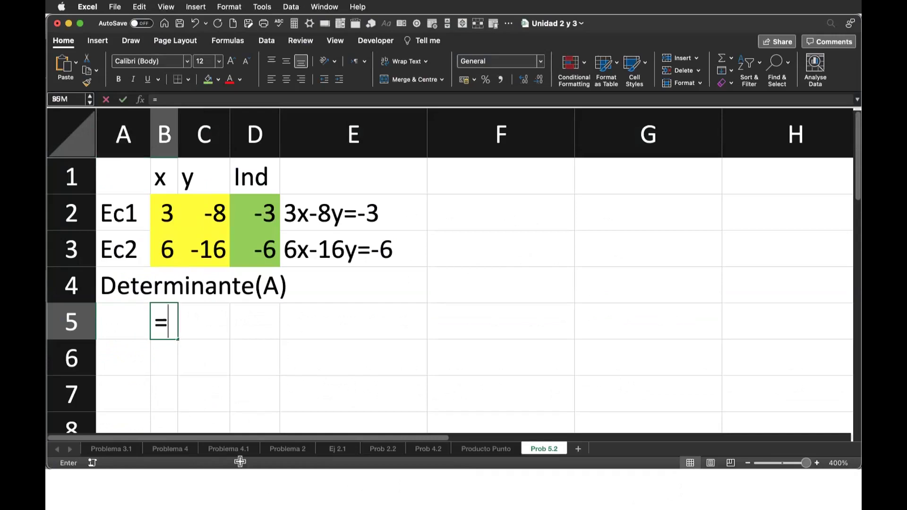
left_click(166, 212)
type("*")
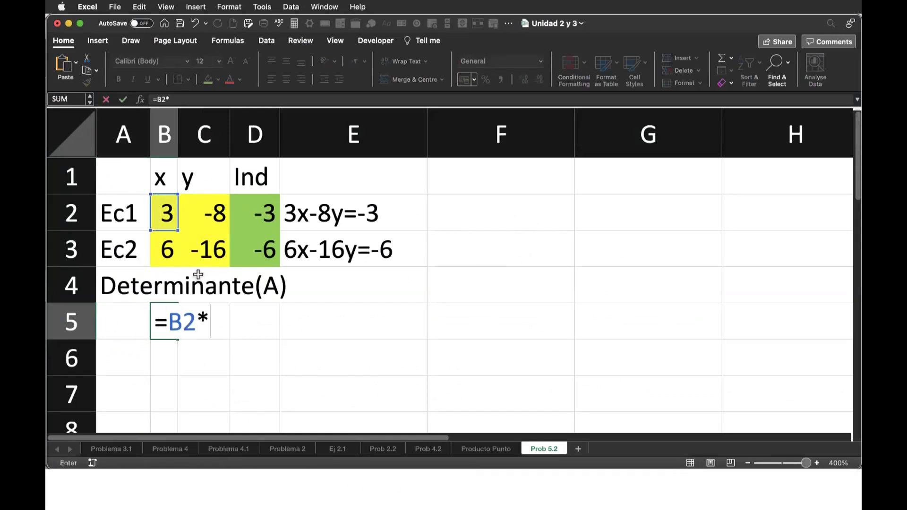
key("Up")
key("Up")
key("Right")
type("-")
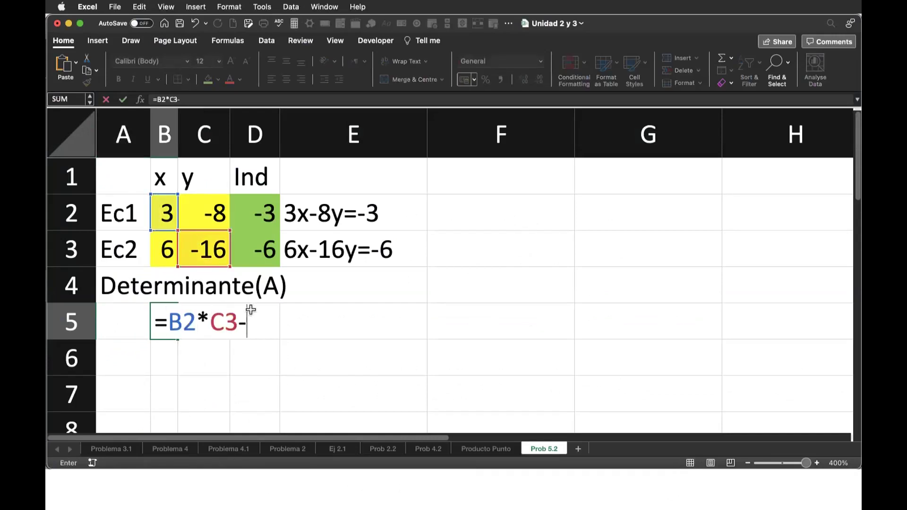
key("Up")
key("Up")
key("Up")
key("Right")
type("*")
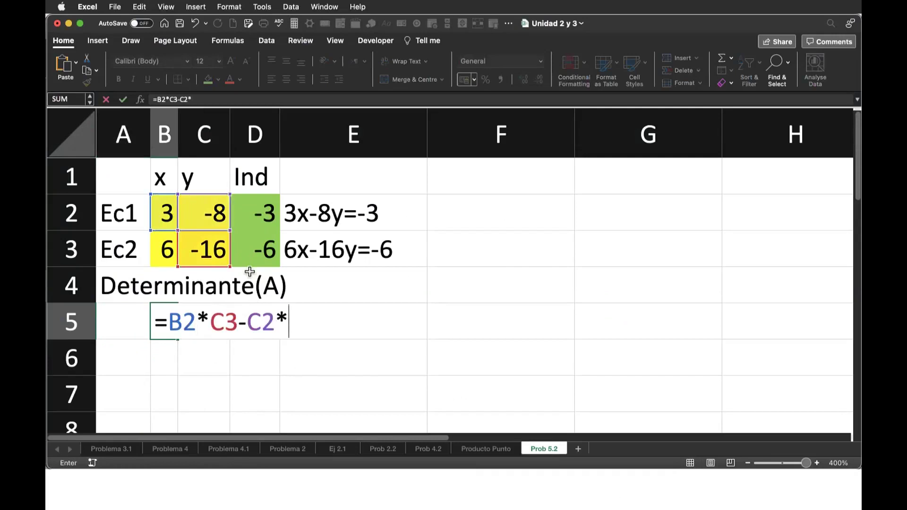
key("Up")
key("Up")
key("Return")
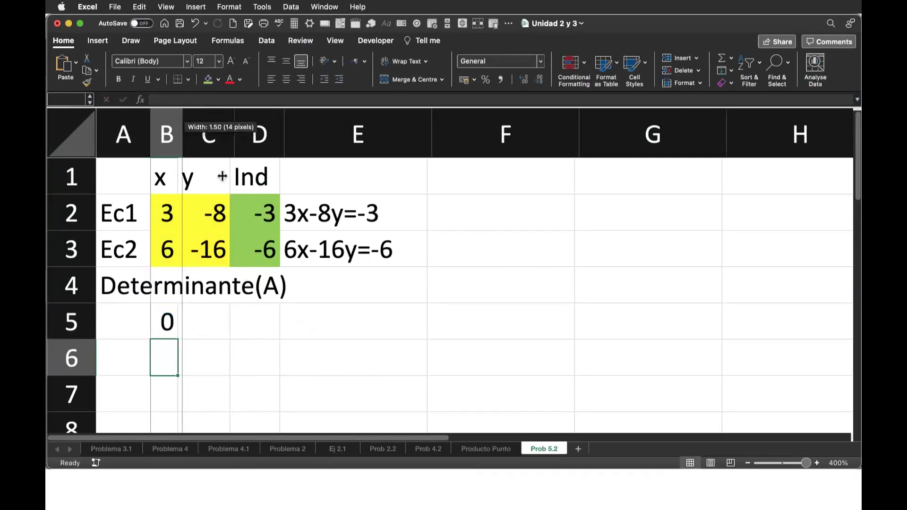
left_click_drag(178, 135, 185, 135)
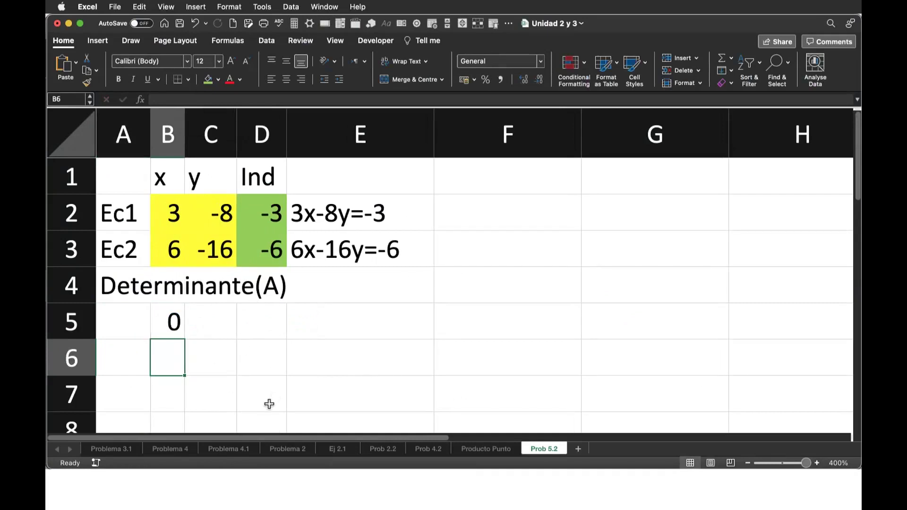
Enter =MDETERM(B2:C3) in C5, which also returns 0
key("Up")
key("Right")
type("=")
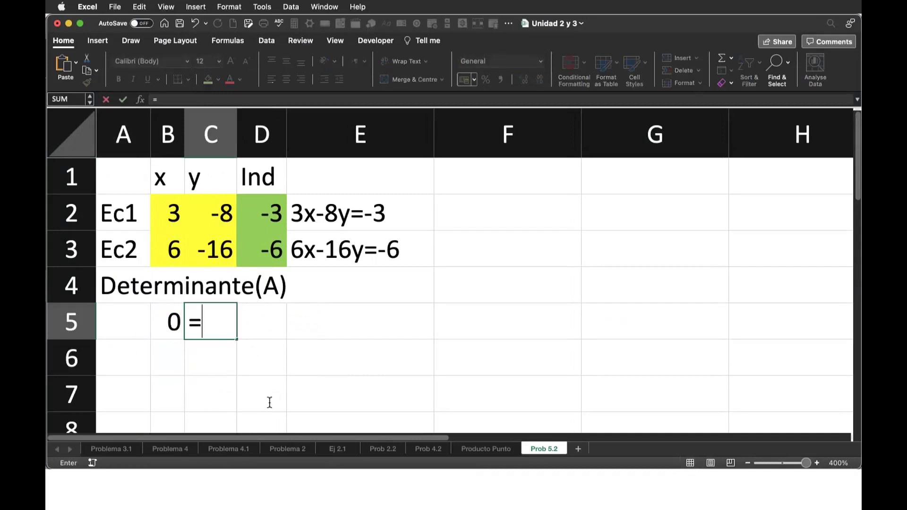
type("mdeterm")
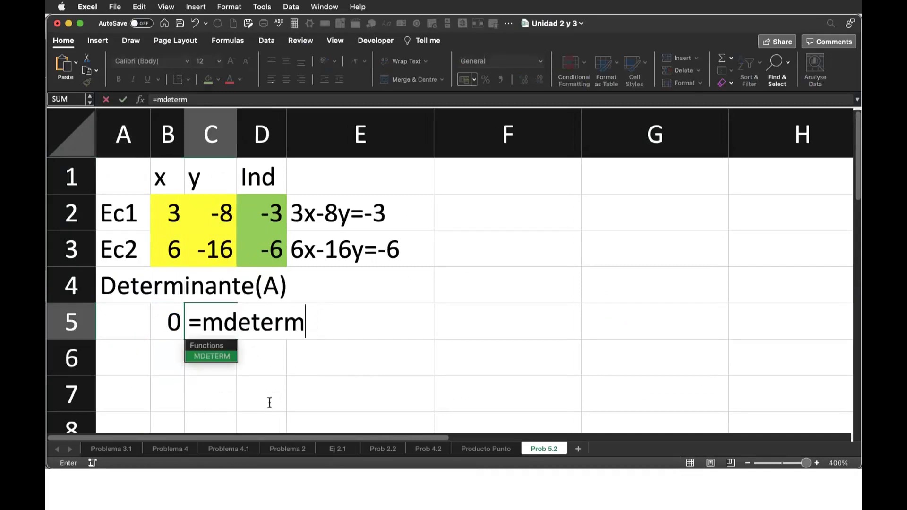
type("(")
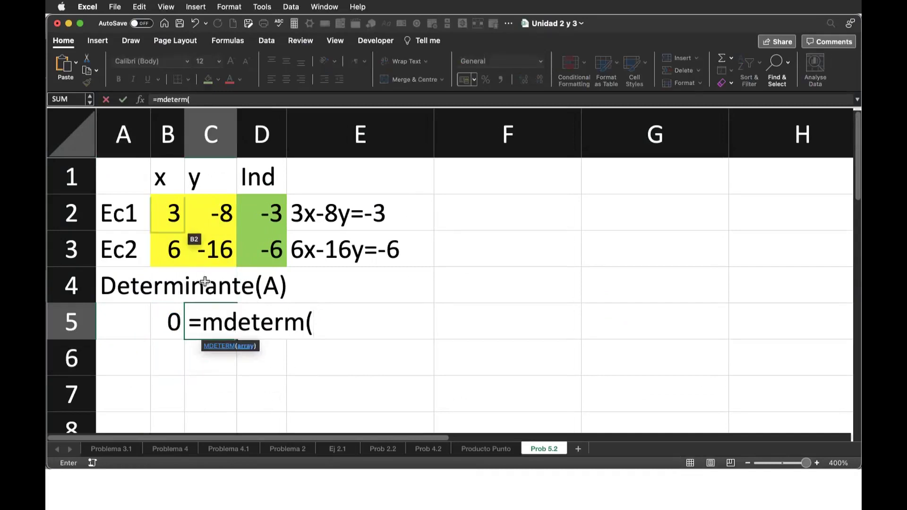
left_click_drag(167, 213, 213, 249)
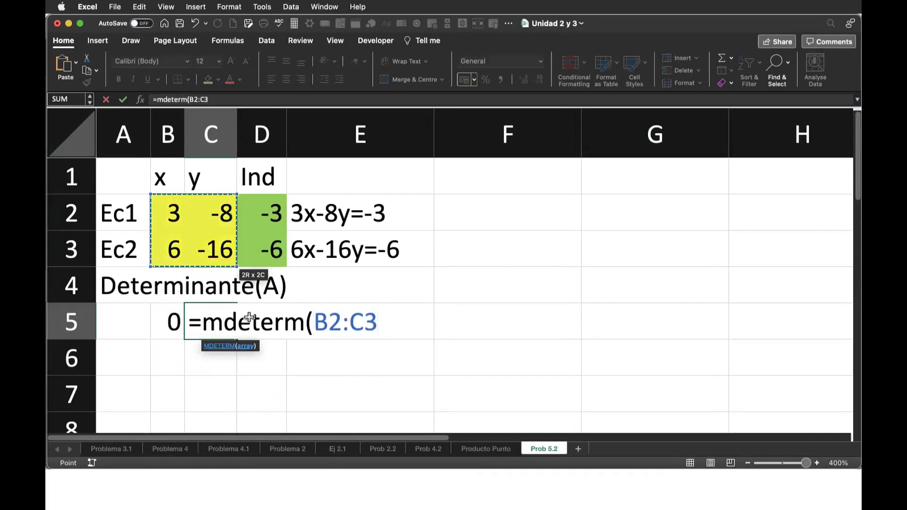
type(")")
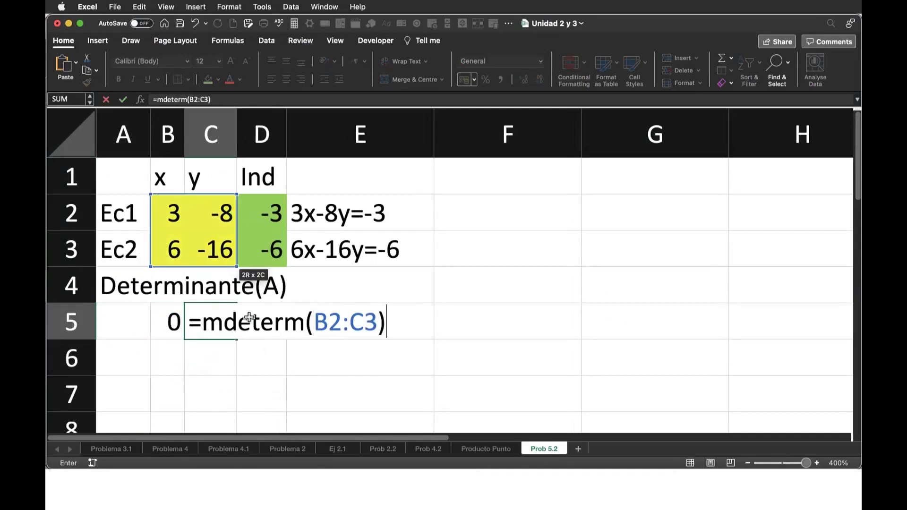
key("Return")
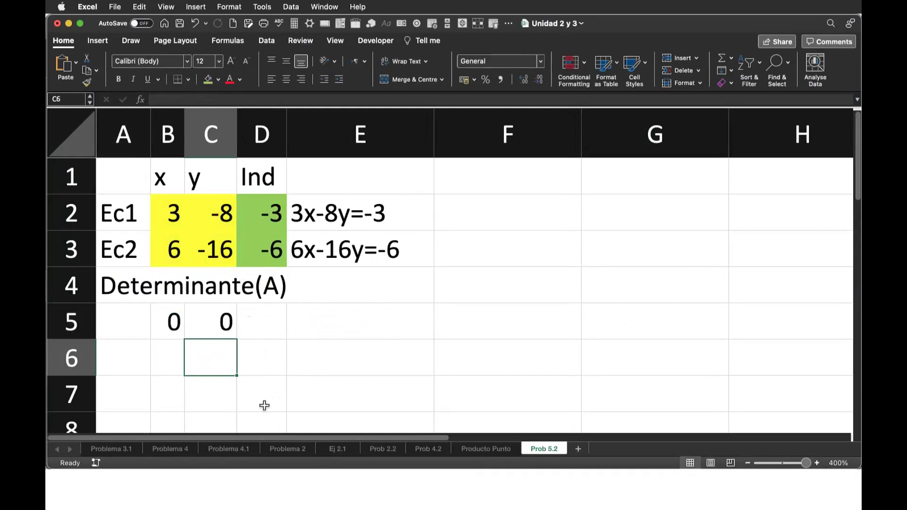
Shade both determinant results B5 and C5 light blue
key("Up")
key("Left")
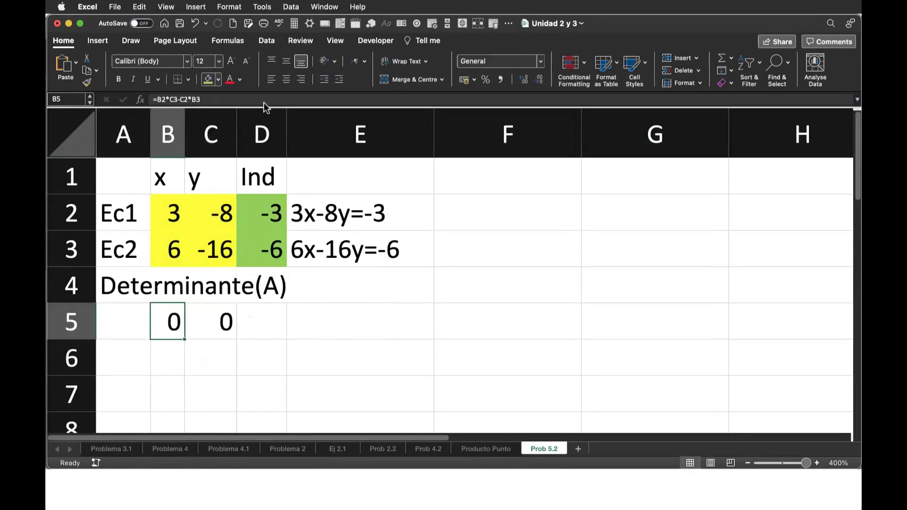
left_click(218, 79)
left_click(272, 207)
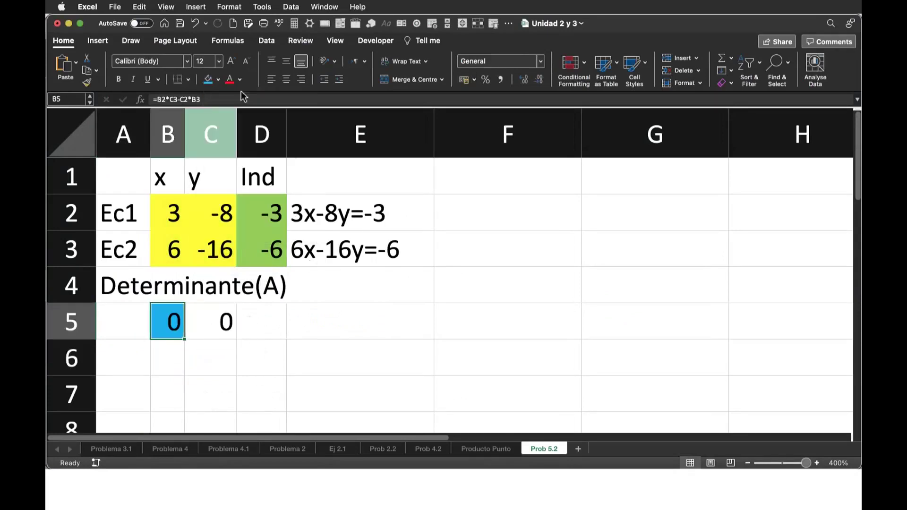
key("Right")
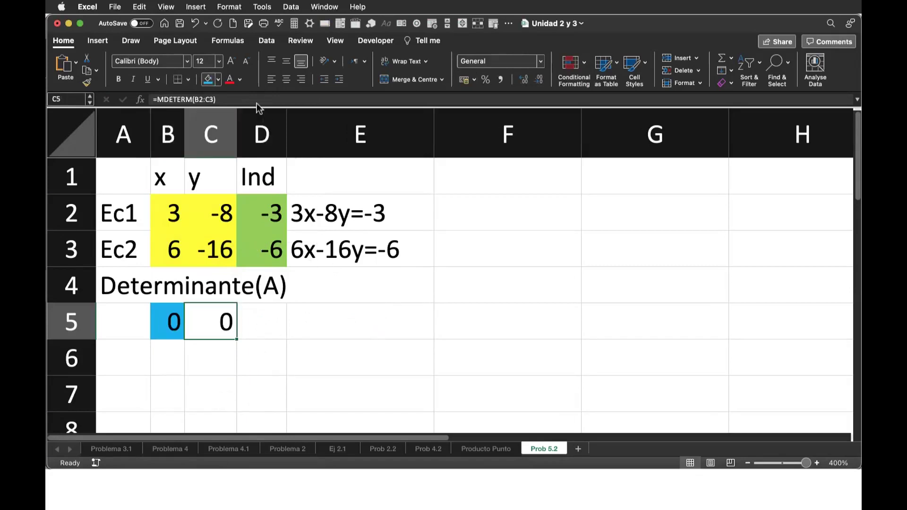
key("super+y")
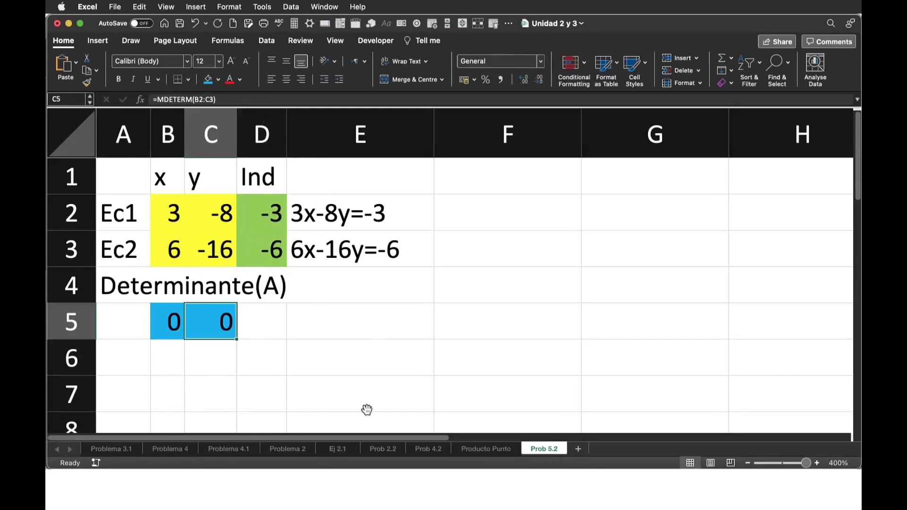
key("super+Tab")
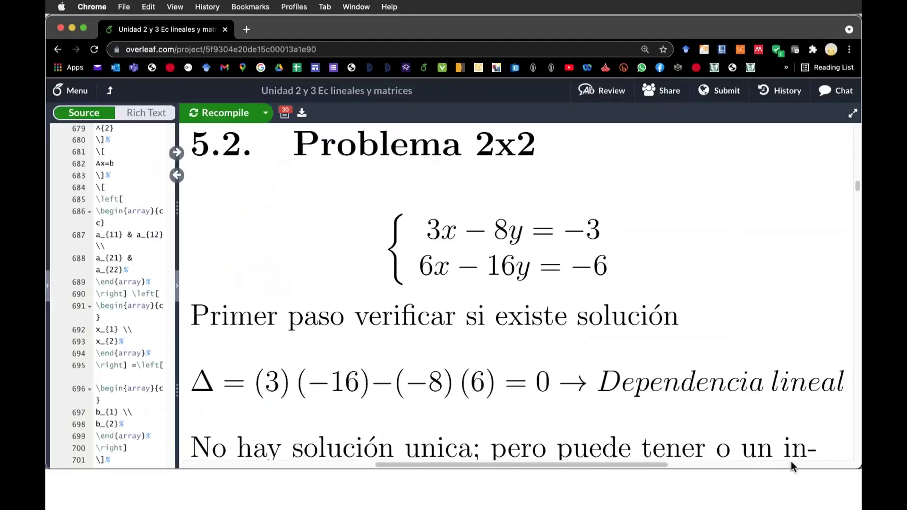
Scroll through section 5.2 of the Overleaf PDF, then return to Excel
scroll(791, 464, "left", 3)
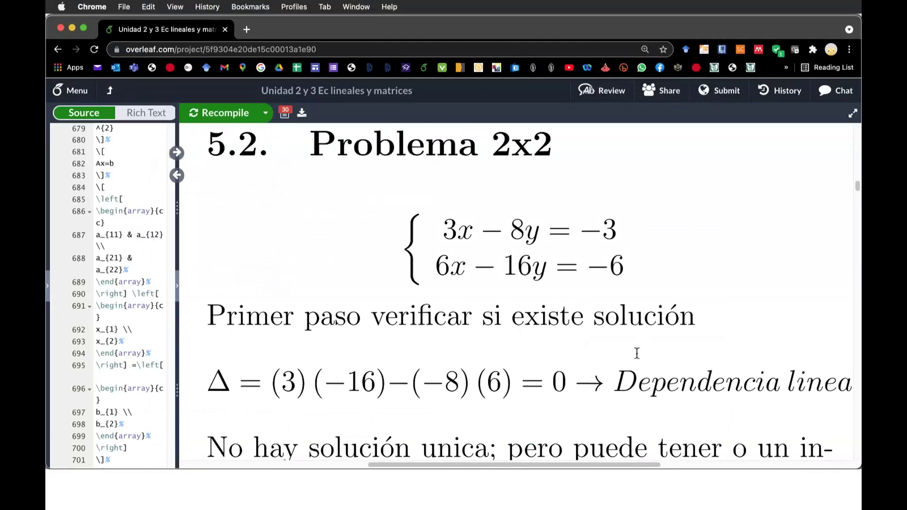
scroll(637, 357, "down", 2)
key("super+Tab")
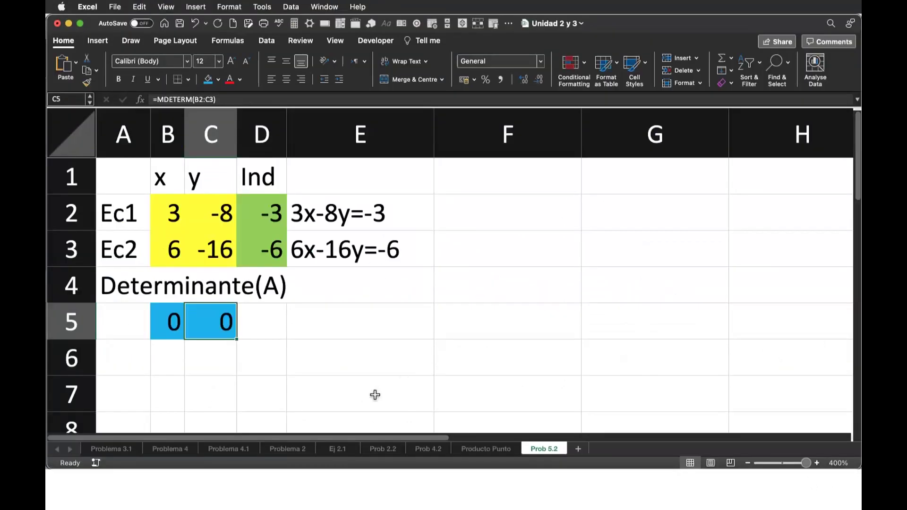
In E5, write the note 'Se dice que hay dependencia lineal (pendientes iguales)', fixing a typo
key("Right")
key("Right")
type("Se")
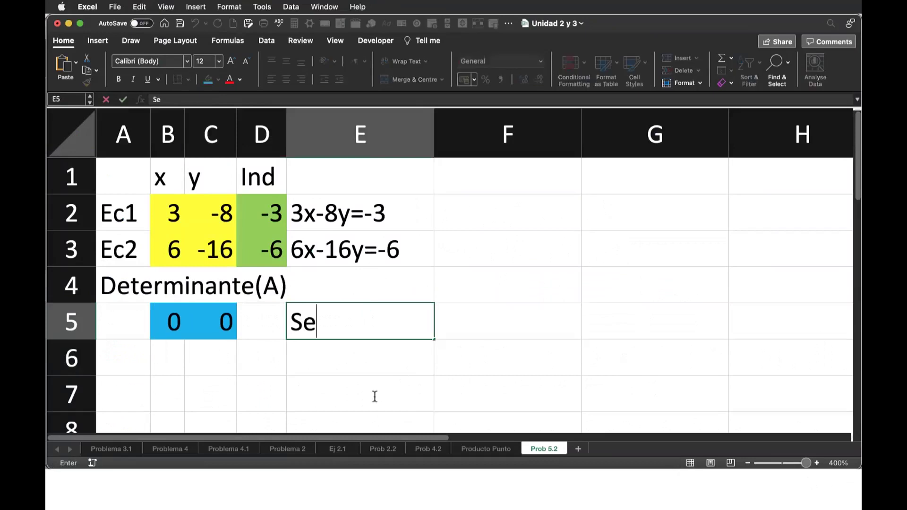
type(" dice que hayu")
key("BackSpace")
type("dependencia l")
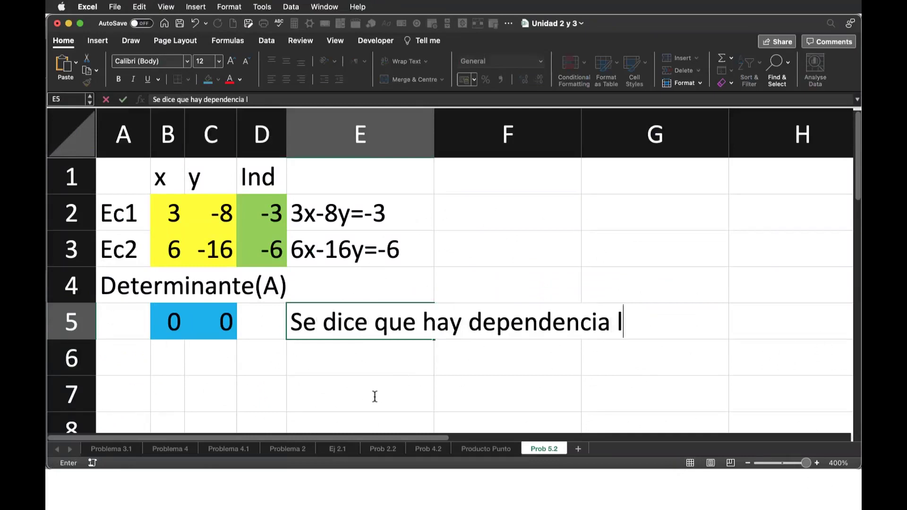
type("ineal")
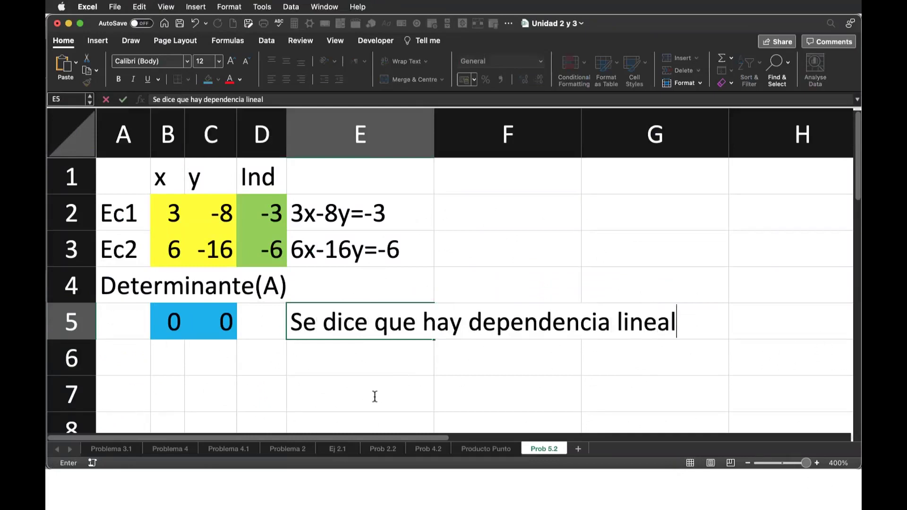
type("(")
type("pendientes i")
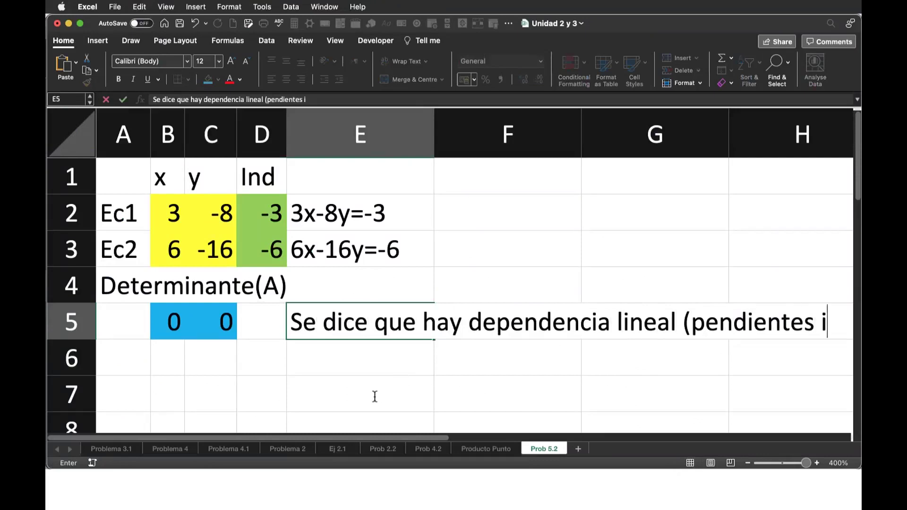
type("guales)")
key("Return")
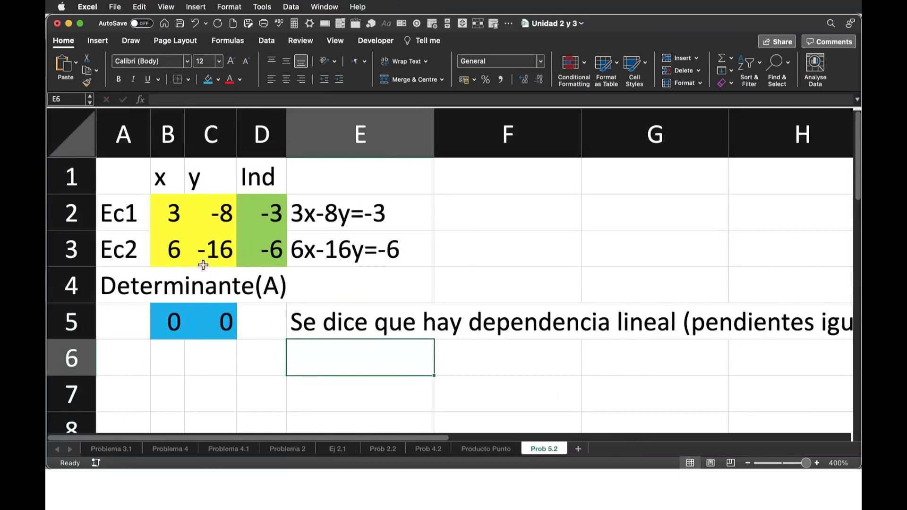
left_click_drag(168, 213, 211, 212)
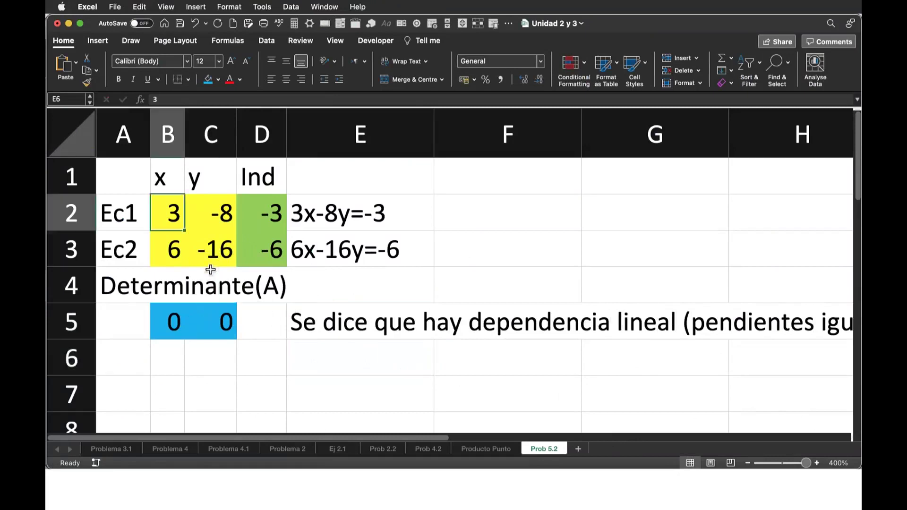
left_click_drag(168, 249, 211, 249)
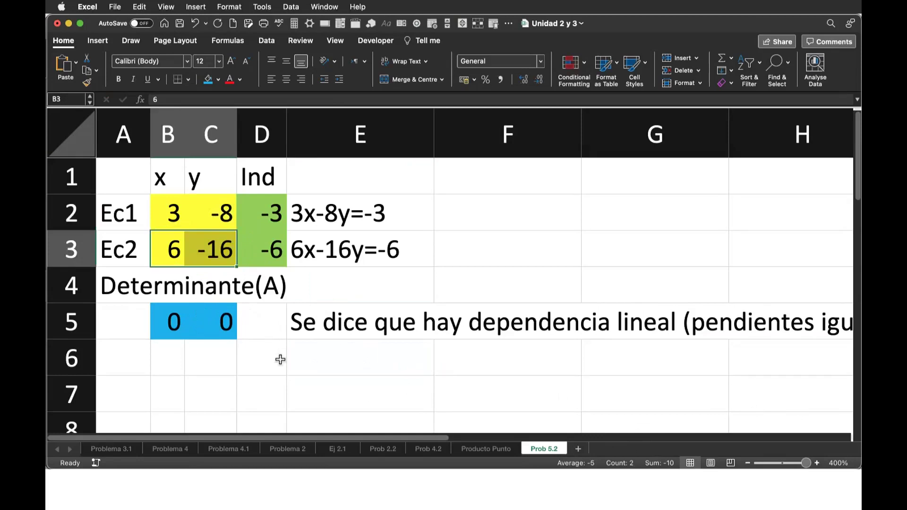
left_click(205, 272)
key("Left")
key("Up")
key("Up")
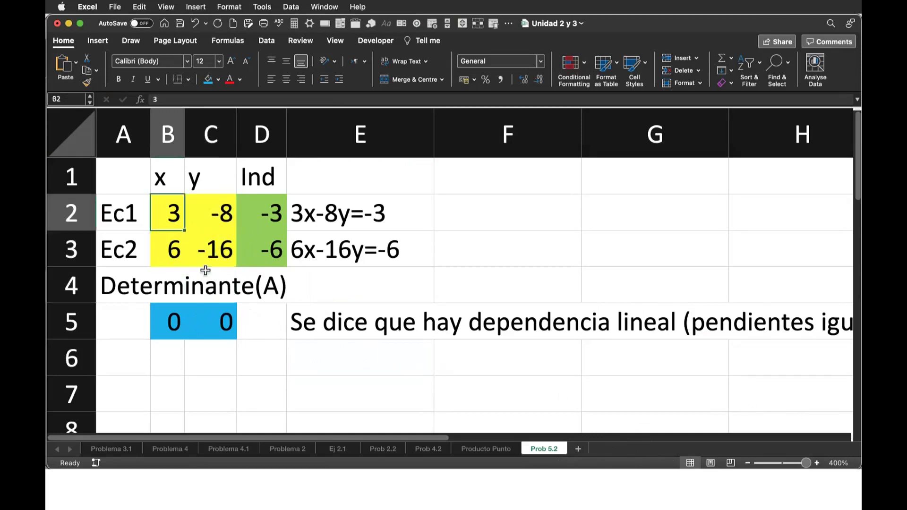
key("Down")
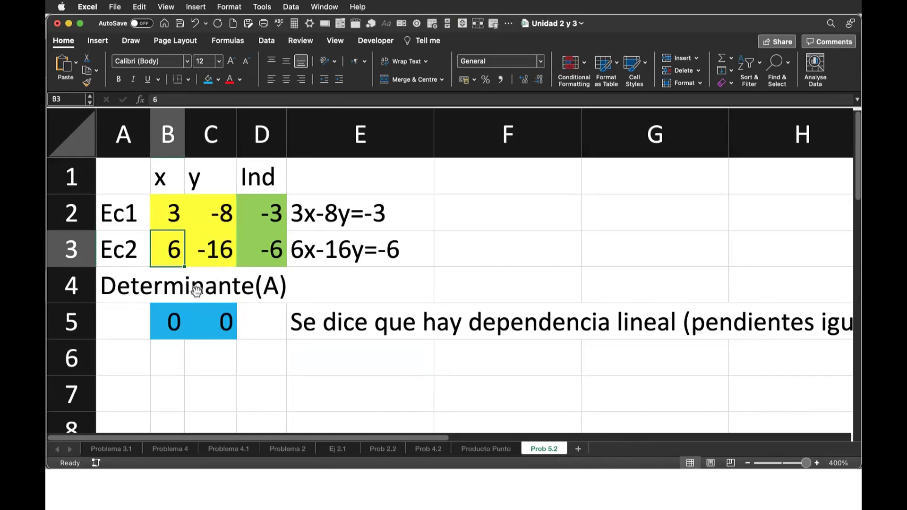
key("Up")
key("Down")
key("Right")
key("Up")
key("Down")
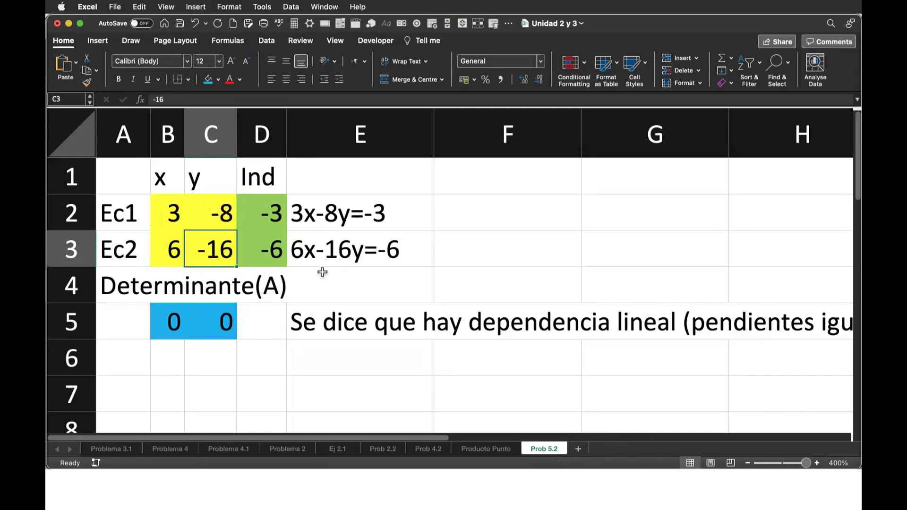
key("Right")
key("Up")
key("Down")
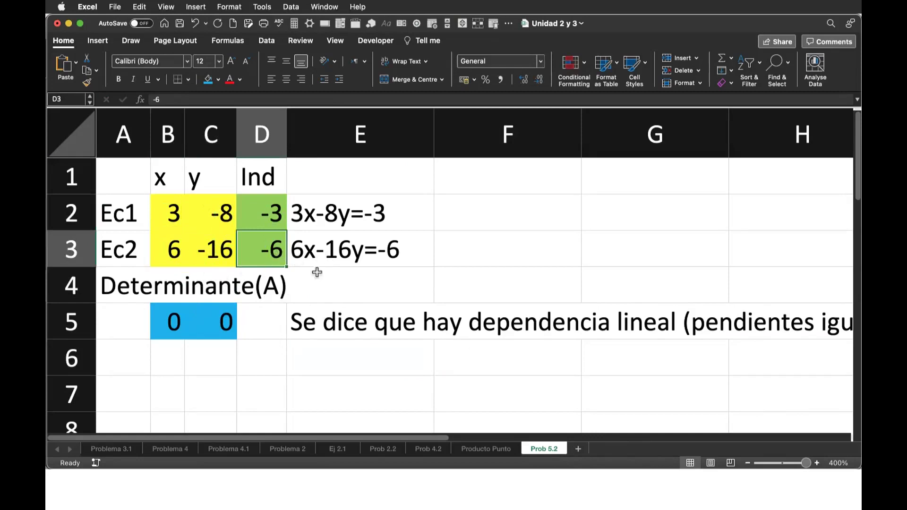
key("Up")
key("shift+Down")
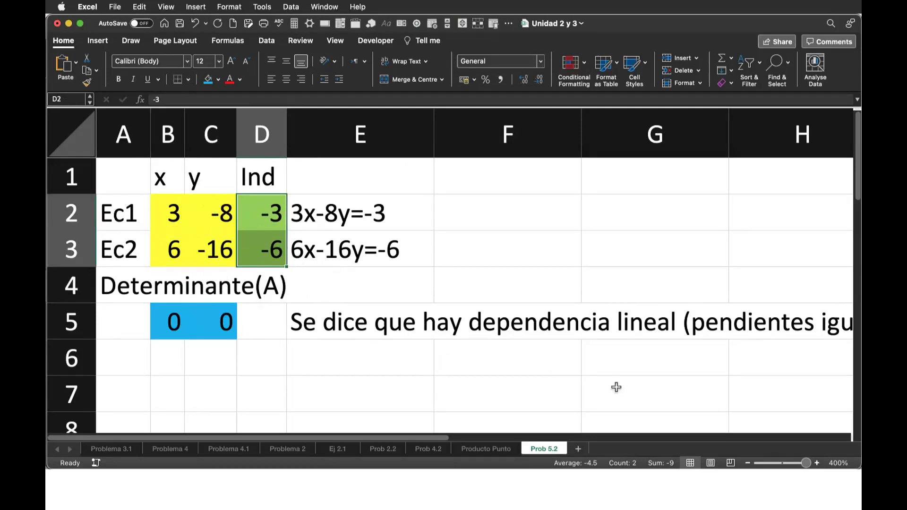
key("ctrl+End")
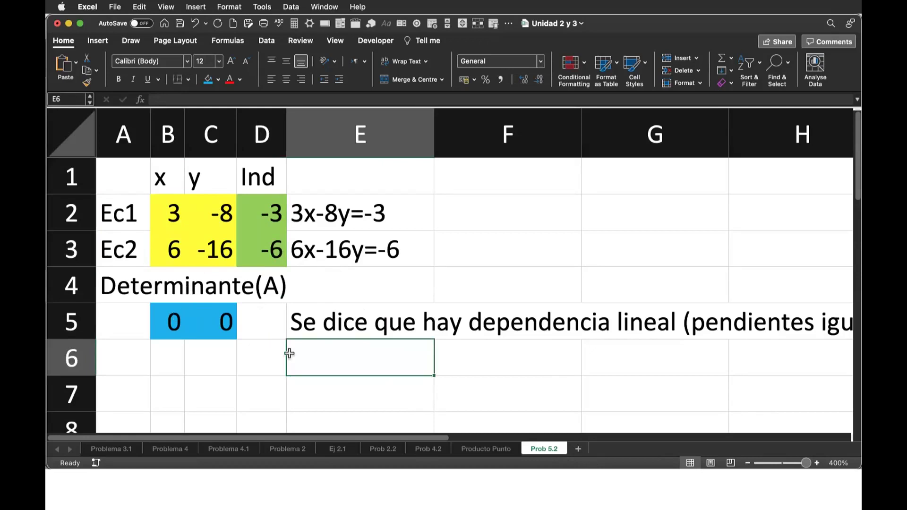
Enter '2*R1=R2 entonces son la misma recta' in cell E6
type("R")
key("BackSpace")
type("2*R1=R2 ")
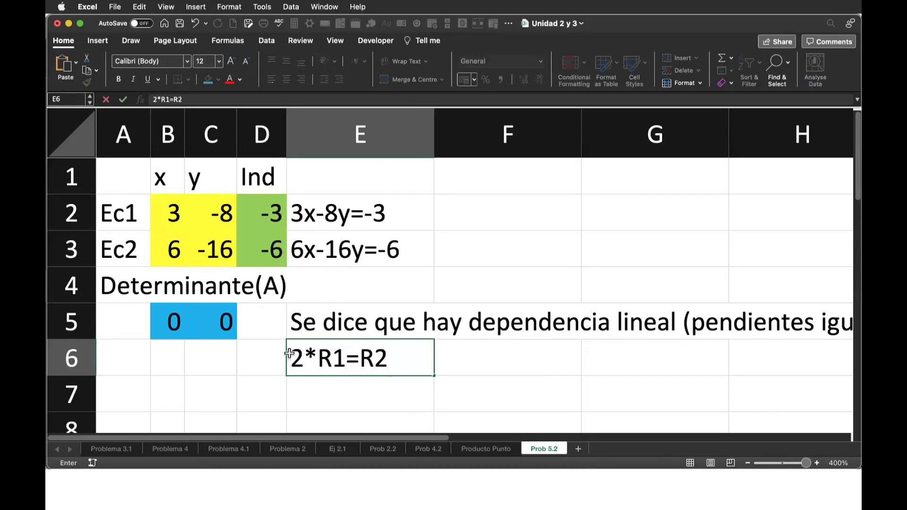
type("ent")
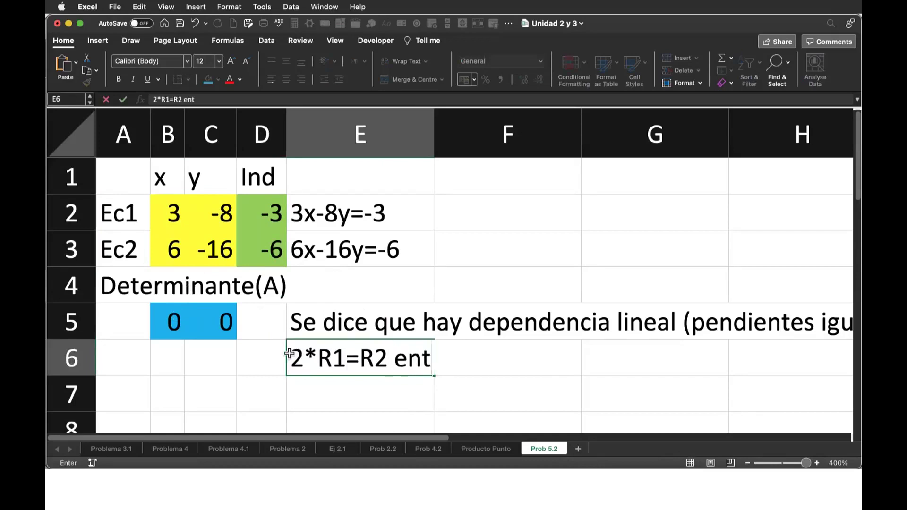
type("onces son la misma recta")
key("Return")
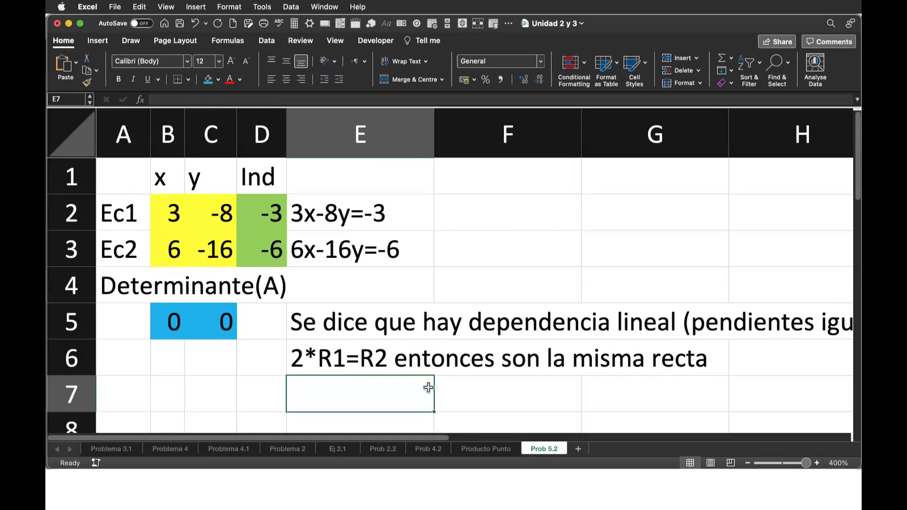
Insert '(A,b)' after 2*R1=R2 in the E6 note
key("Up")
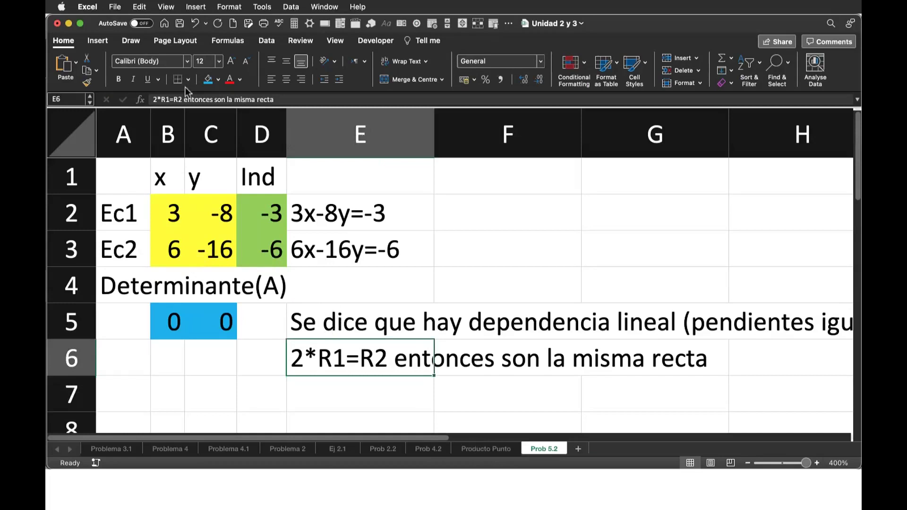
key("F2")
key("alt+Left")
key("alt+Left")
key("alt+Left")
key("alt+Left")
key("alt+Left")
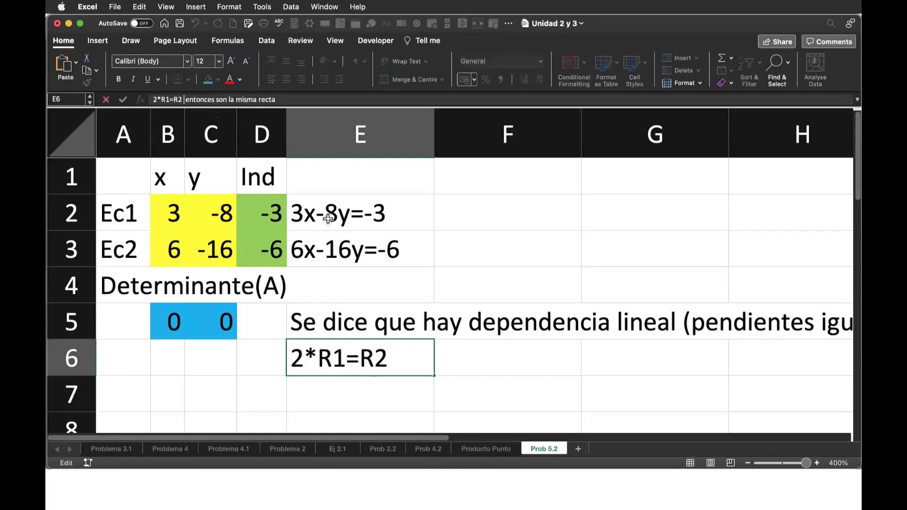
type("()")
type("A,")
type("b")
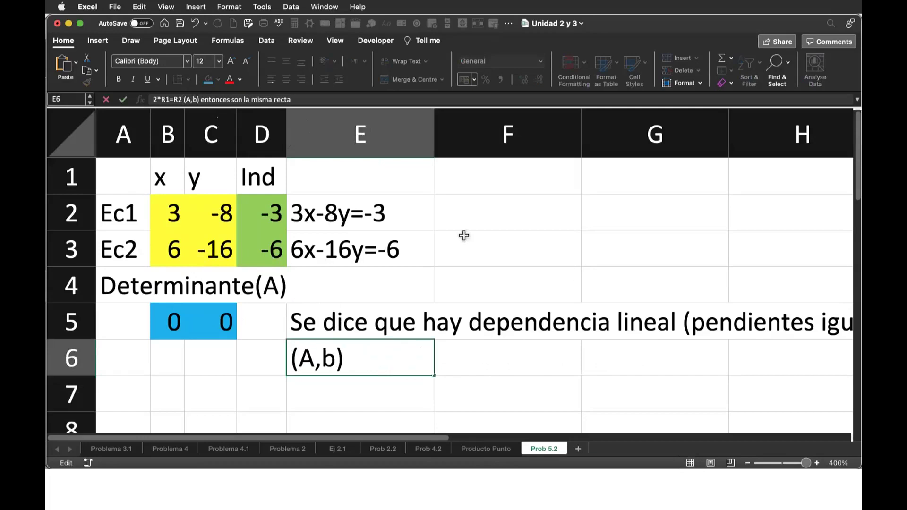
left_click(515, 322)
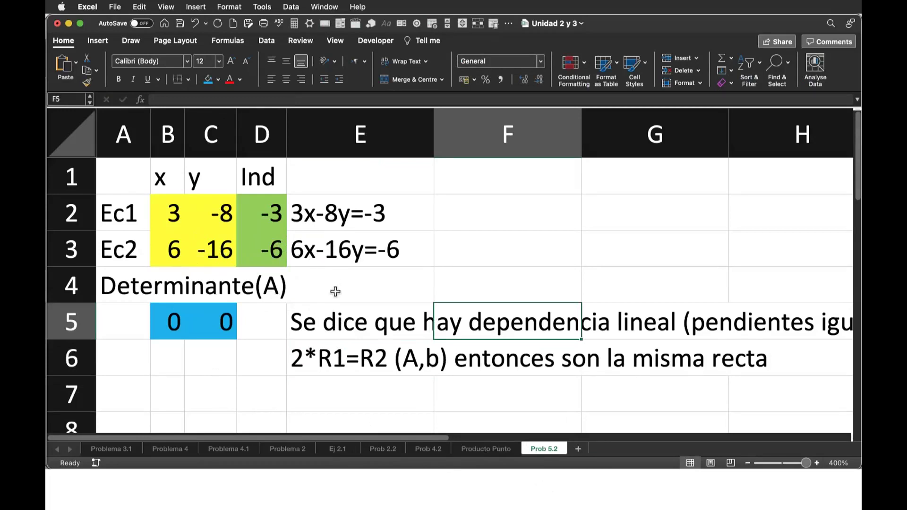
key("super+Tab")
Scroll the Overleaf notes to review the zero determinant and the solution family y = (3x+3)/8
scroll(582, 391, "down", 5)
scroll(584, 395, "down", 5)
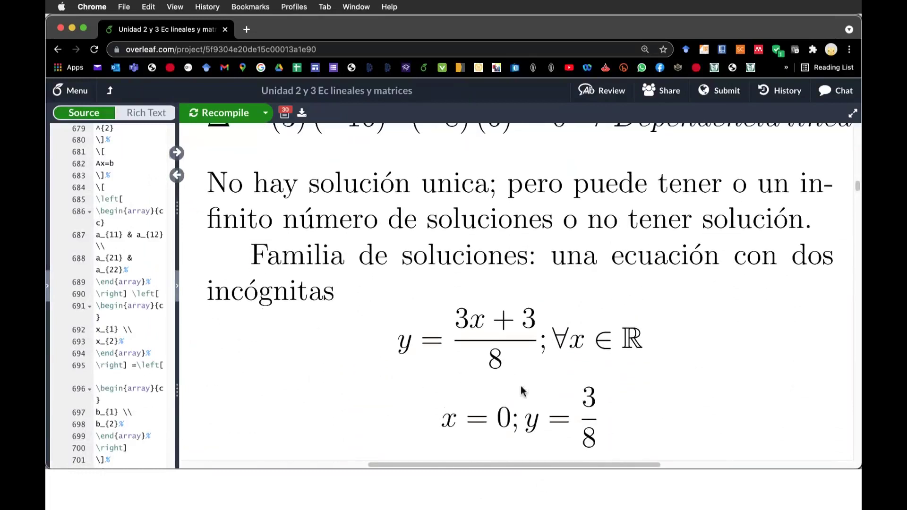
scroll(626, 360, "up", 4)
scroll(624, 360, "up", 3)
scroll(624, 357, "up", 2)
scroll(624, 356, "down", 3)
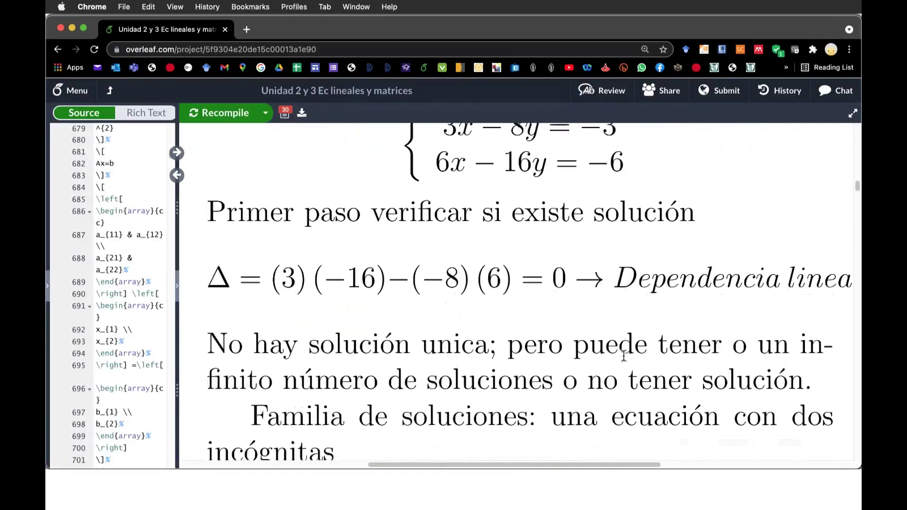
scroll(625, 360, "down", 2)
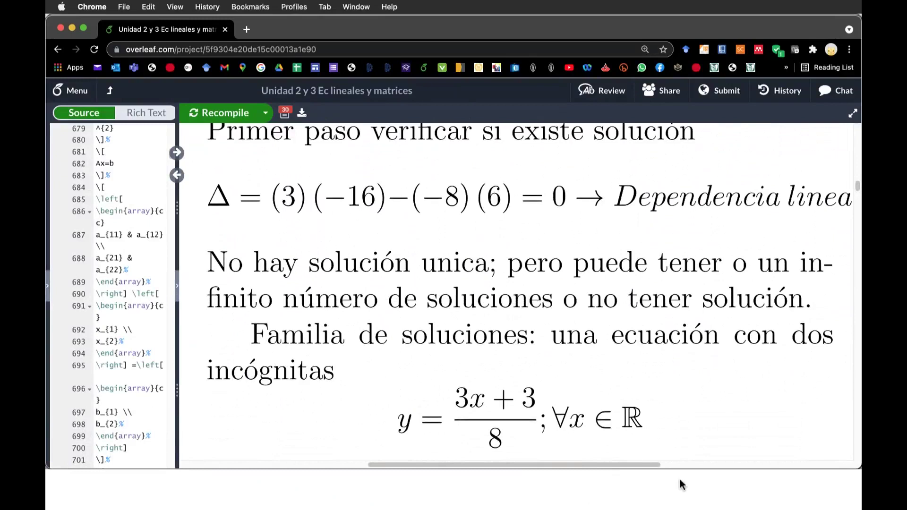
key("super+Tab")
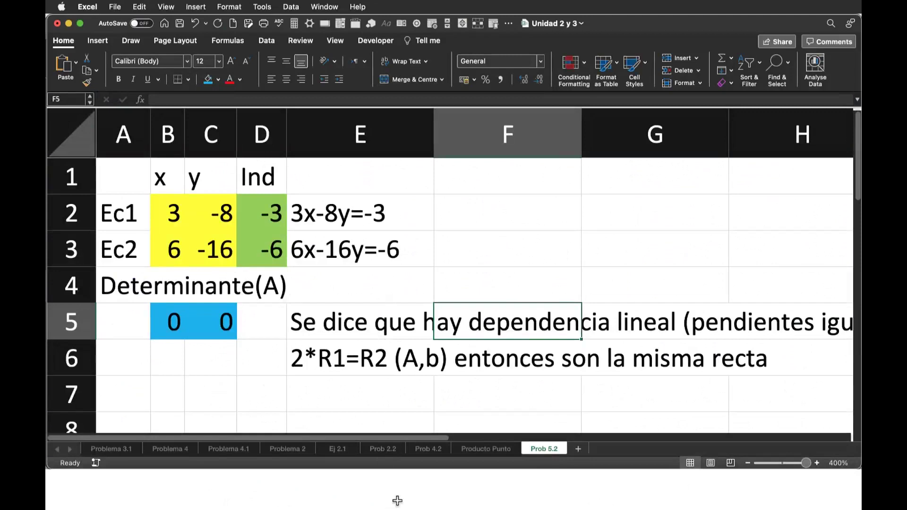
Enter y=3x/8+3/8 in E7, checking the equation against the Overleaf notes
key("Down")
key("Down")
key("Left")
type("Y")
key("BackSpace")
type("y")
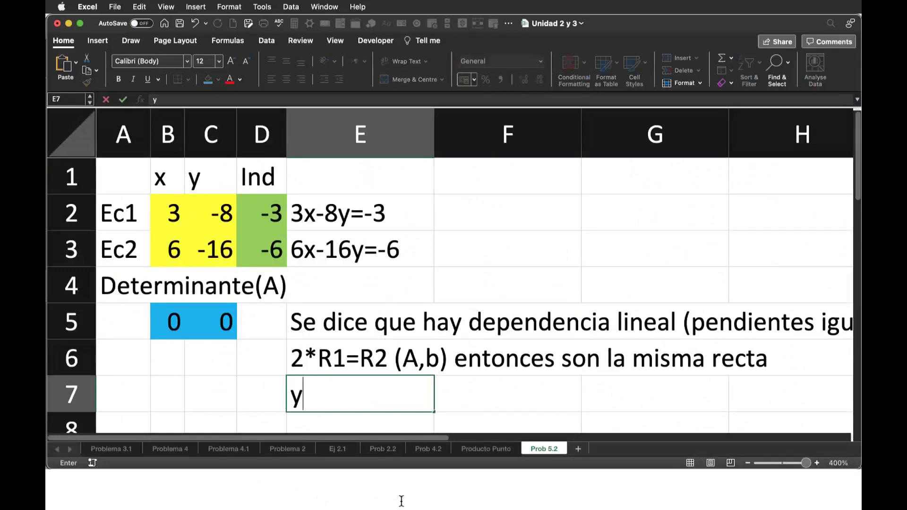
key("super+Tab")
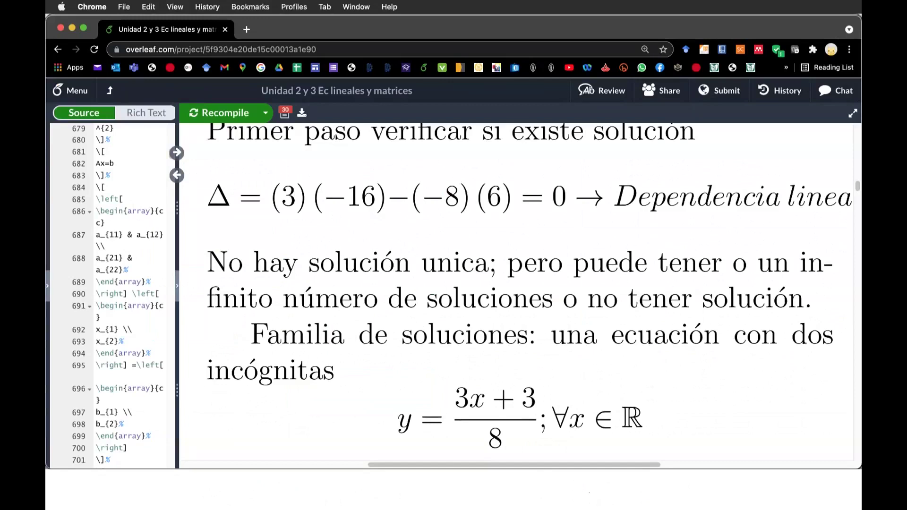
key("super+Tab")
type("3x/8+")
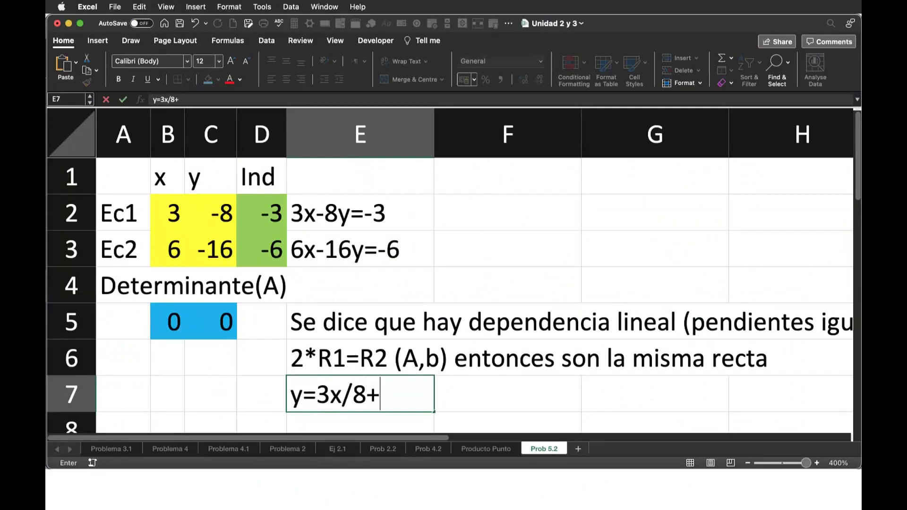
key("super+Tab")
key("super+Tab")
type("3/8")
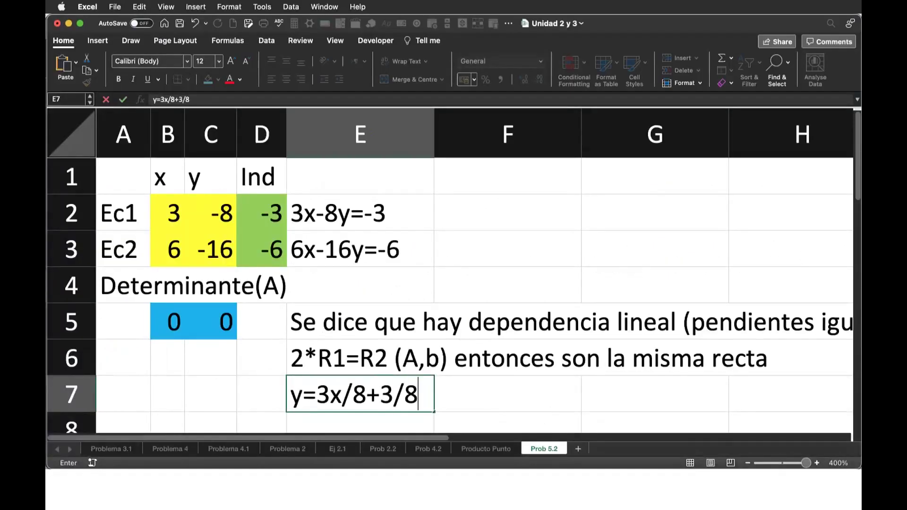
key("Return")
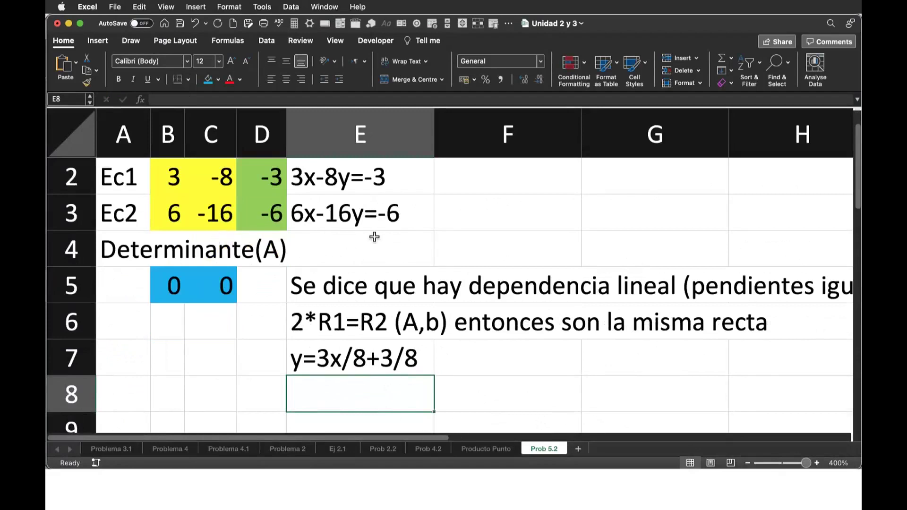
key("super+Tab")
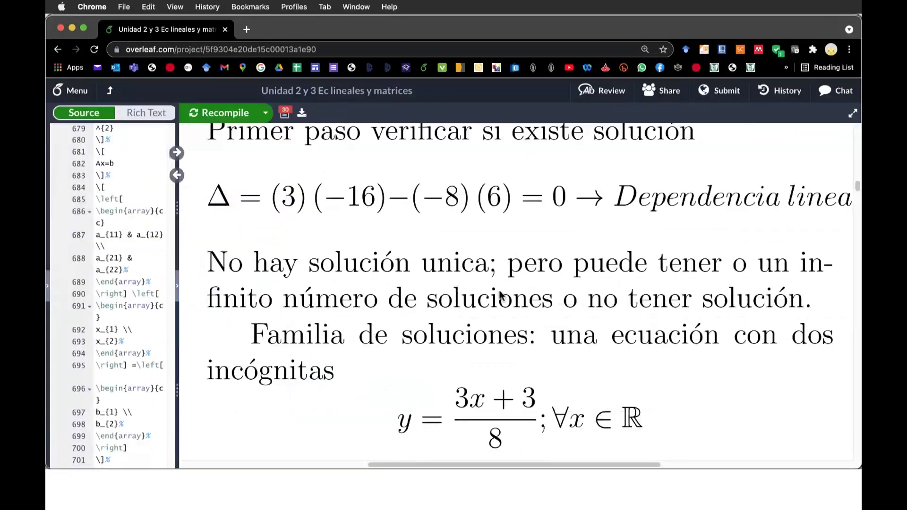
Scroll the Overleaf notes to recheck the system 3x−8y=−3 and 6x−16y=−6
scroll(501, 295, "down", 1)
scroll(501, 295, "down", 4)
scroll(501, 297, "up", 7)
scroll(502, 299, "up", 1)
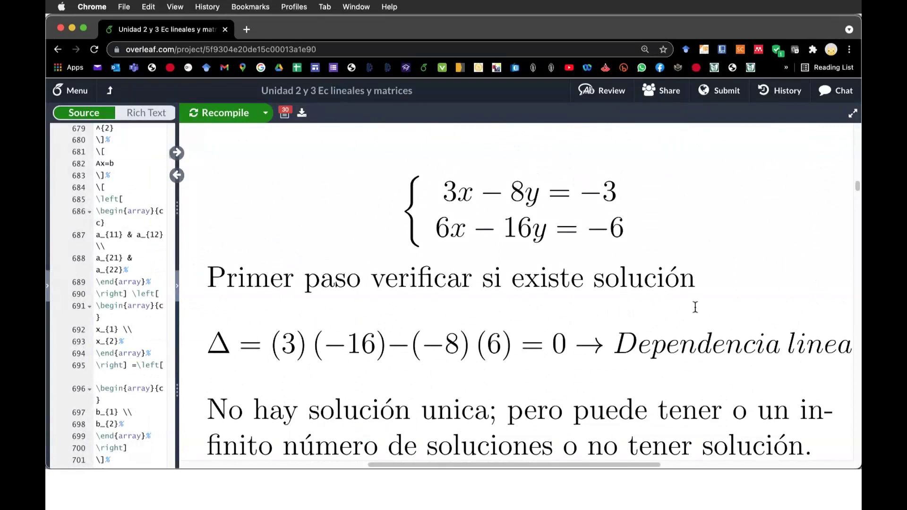
Start the E8 entry with y=, accepting the autocompleted equation
key("super+Tab")
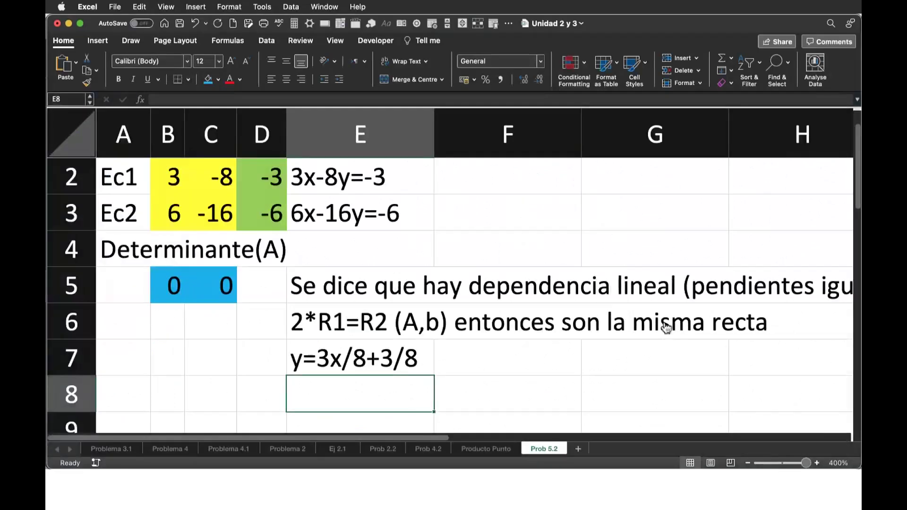
type("Y")
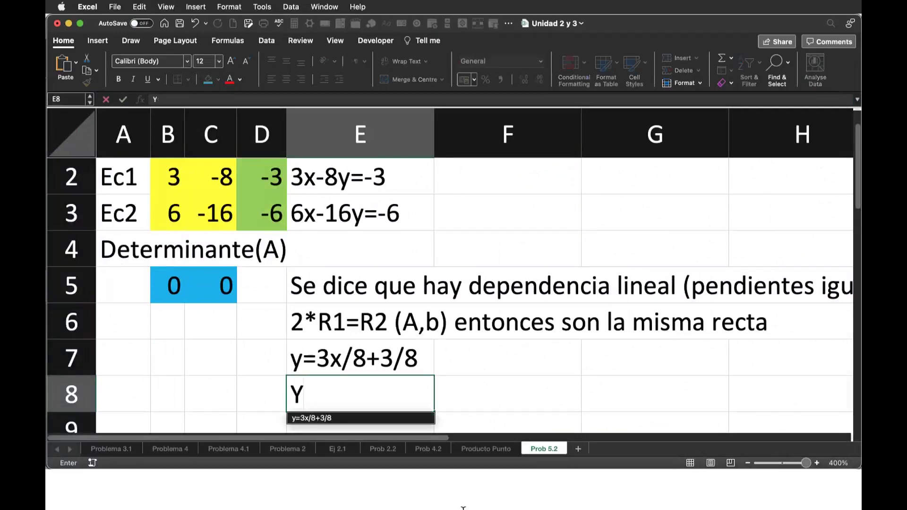
key("BackSpace")
type("Y")
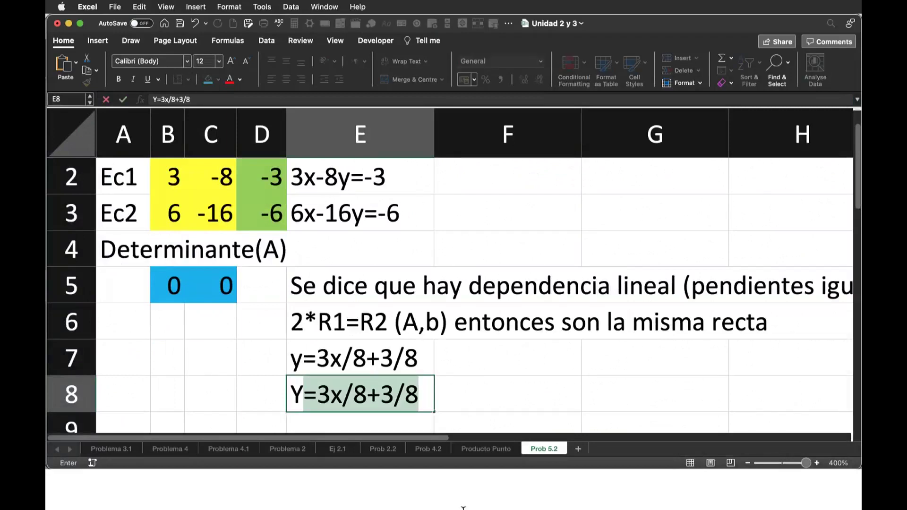
key("BackSpace")
key("BackSpace")
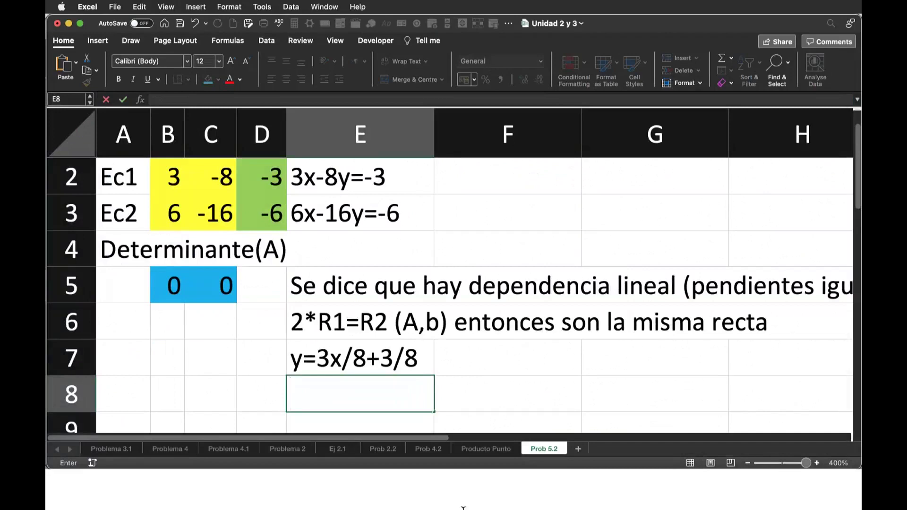
type("y=")
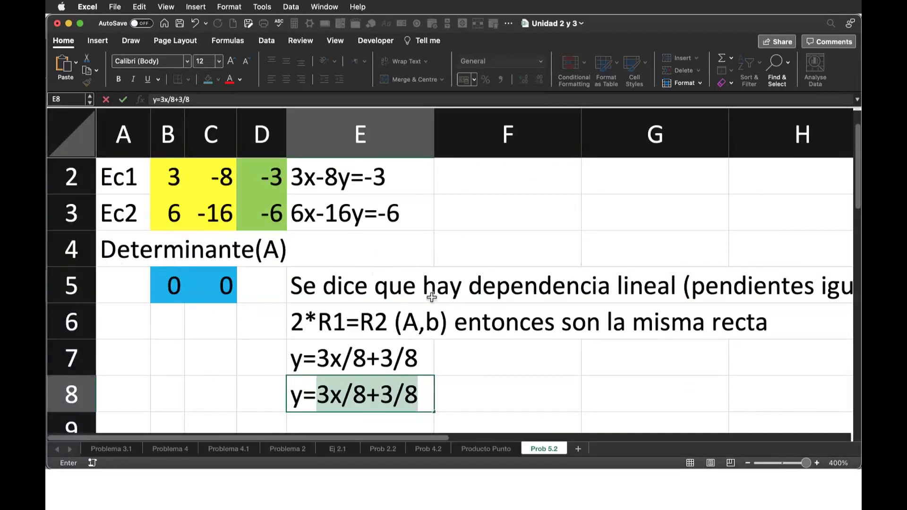
Change the E8 equation to y=6x/16+6/16 and confirm it
key("Left")
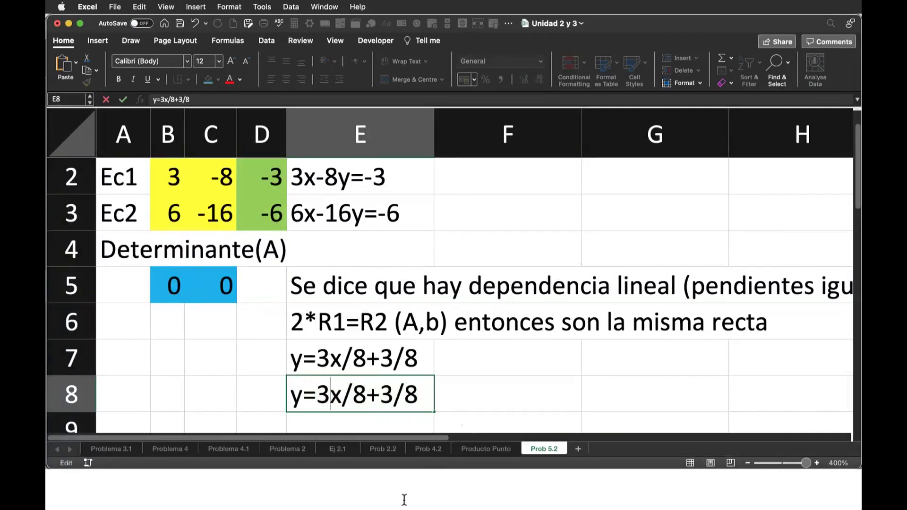
key("BackSpace")
type("6")
key("BackSpace")
type("16")
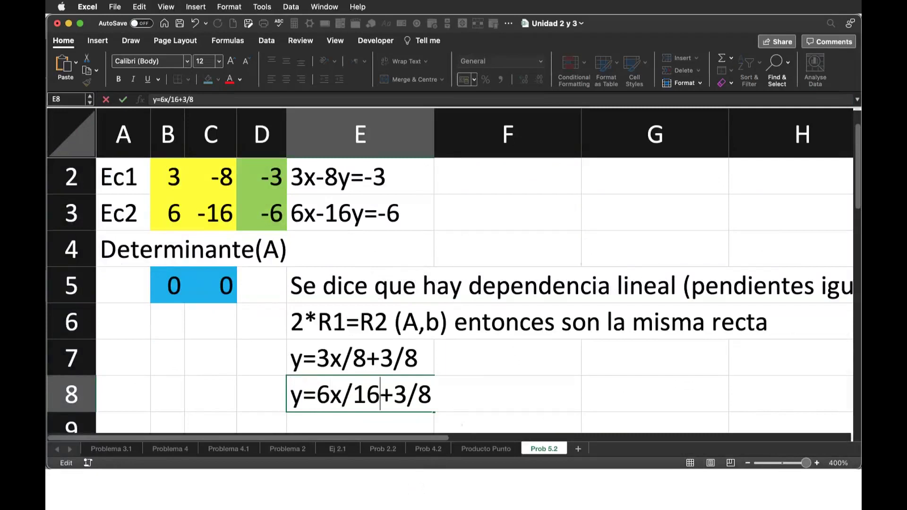
key("BackSpace")
type("6")
key("BackSpace")
type("16")
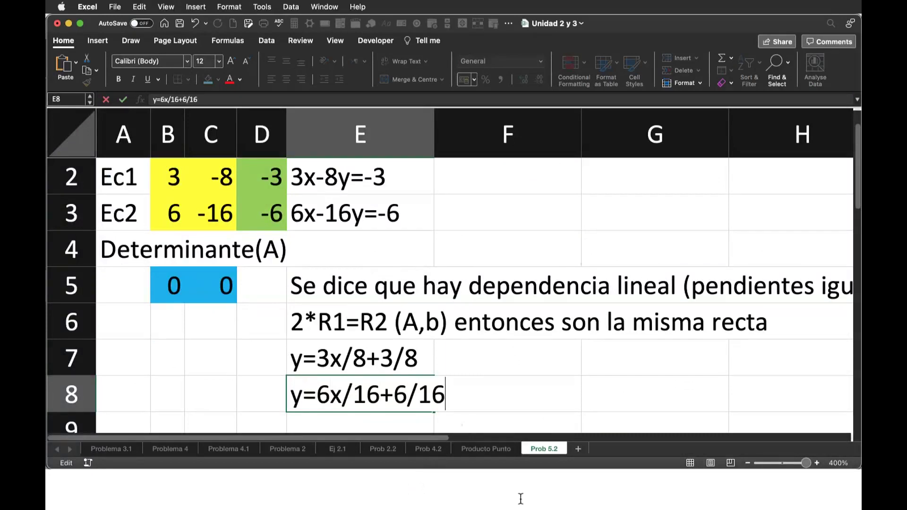
key("Tab")
key("Up")
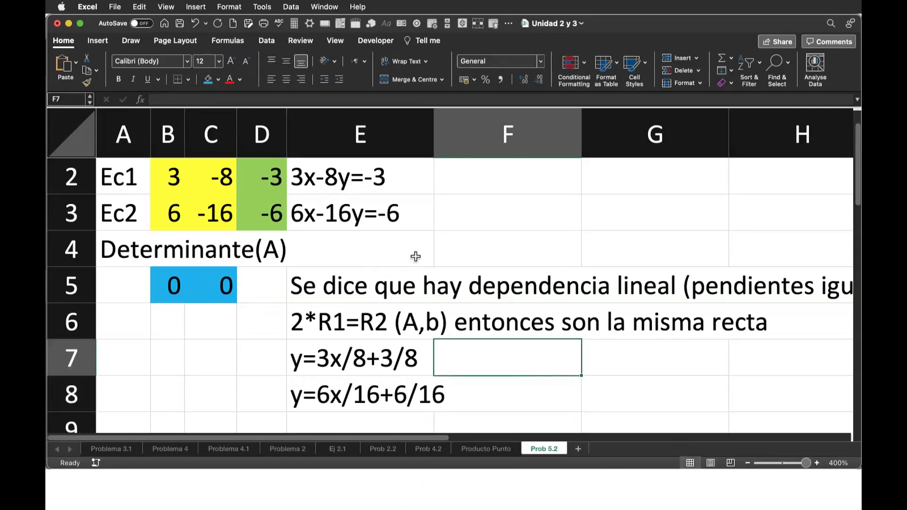
Revert E8 from y=6x/16+6/16 back to y=3x/8+3/8
key("Left")
key("Up")
key("Up")
key("Up")
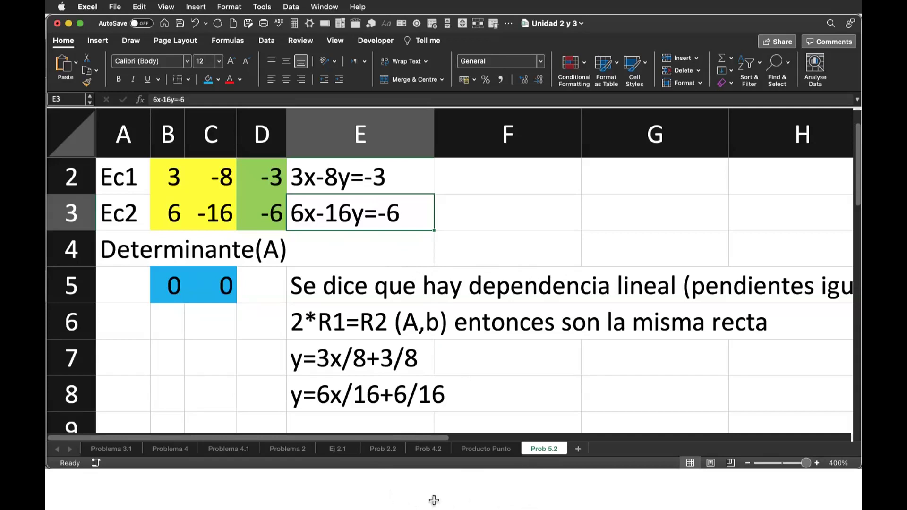
key("Down")
key("Down")
key("Down")
double_click(330, 395)
key("BackSpace")
type("3")
key("Right")
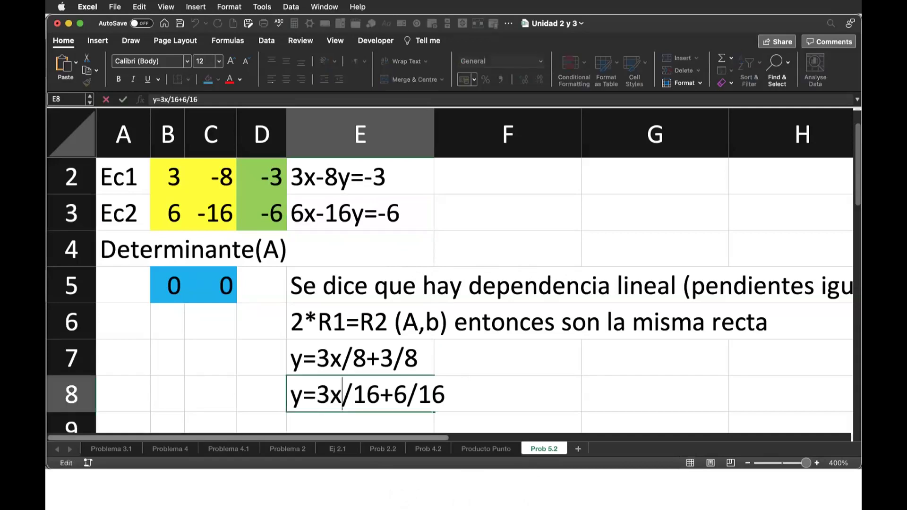
key("BackSpace")
key("BackSpace")
type("8")
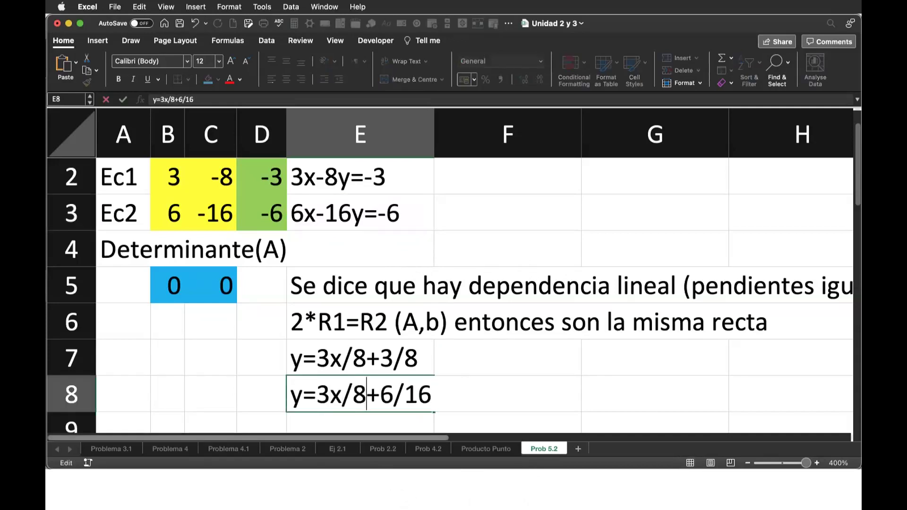
key("BackSpace")
type("3")
key("Right")
key("Right")
key("BackSpace")
key("BackSpace")
type("8")
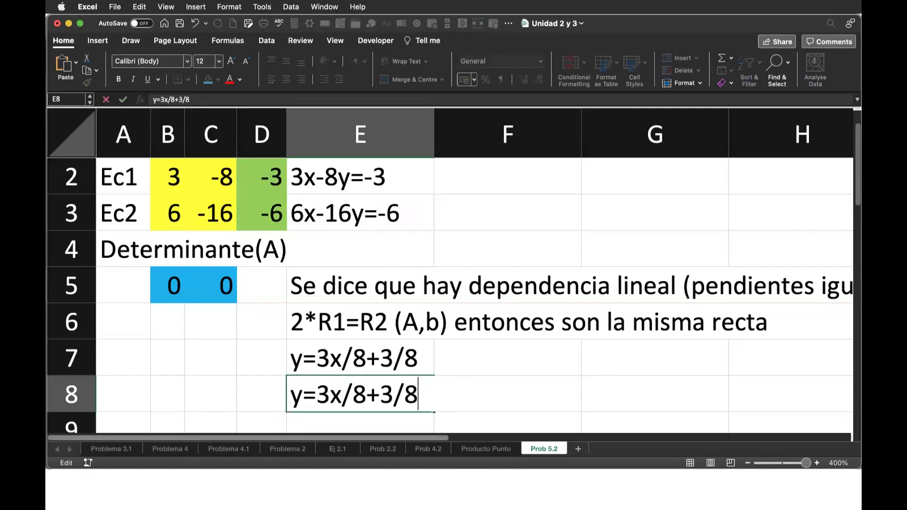
key("Return")
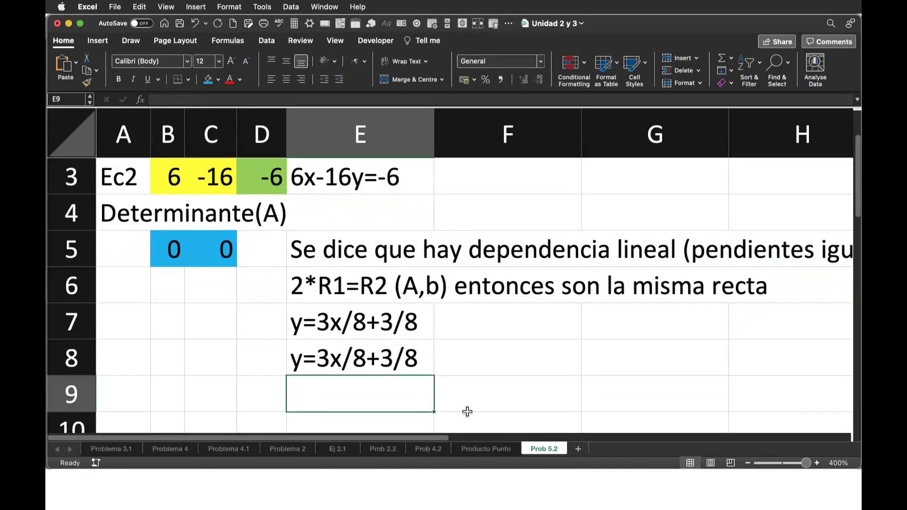
Fill the equation cells E7:E8 with blue
key("Up")
key("Up")
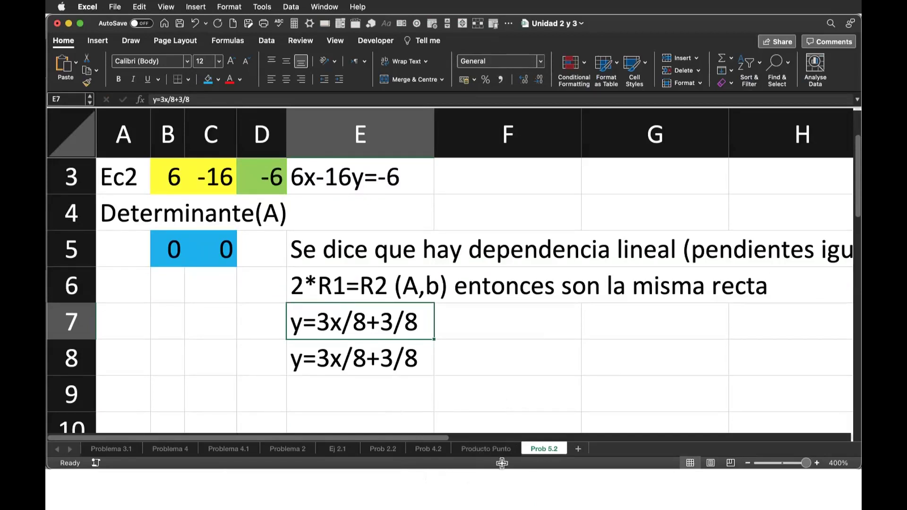
key("shift+Down")
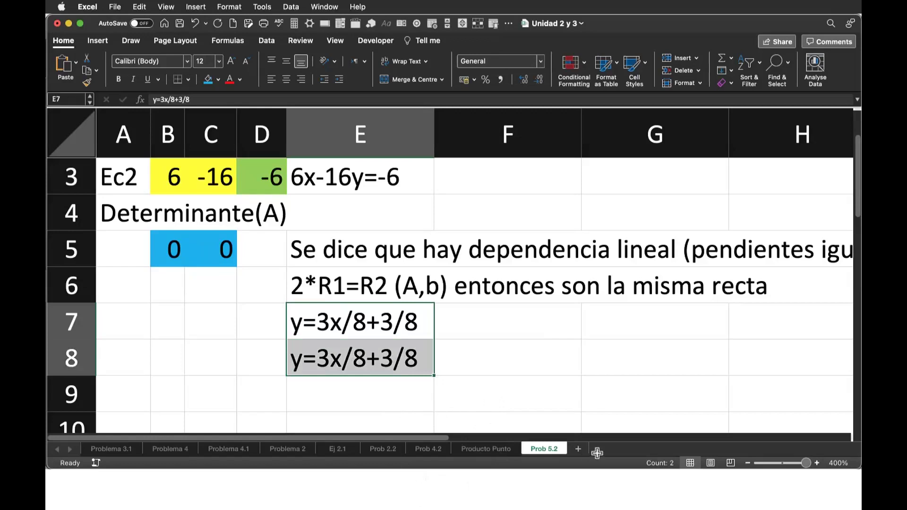
left_click(208, 79)
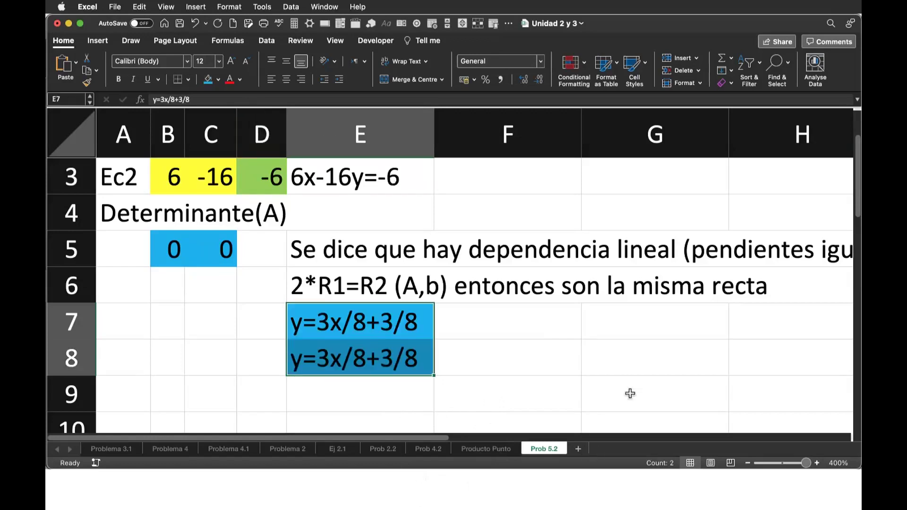
Write 'misma recta' in F8 beside the two equations
key("Down")
key("Right")
type("misma recta")
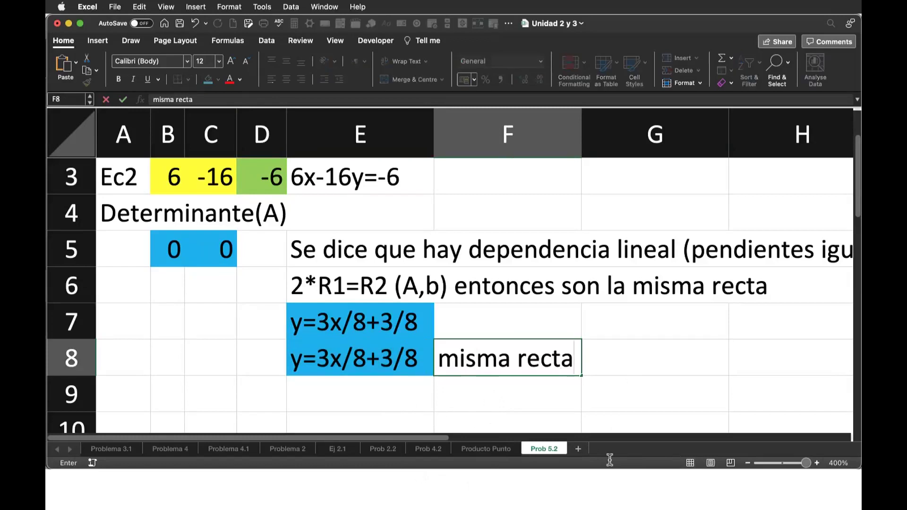
key("Right")
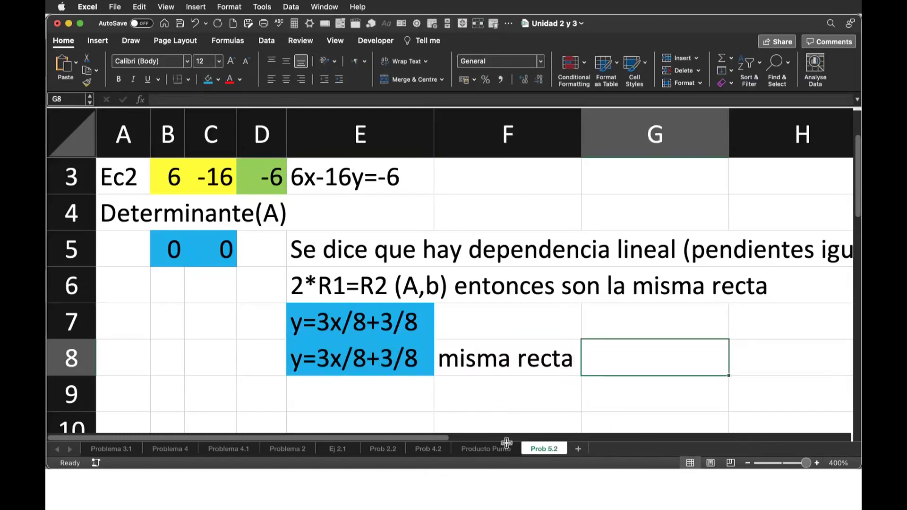
Write 'Existe un infinito número de soluciones' in B9
key("Return")
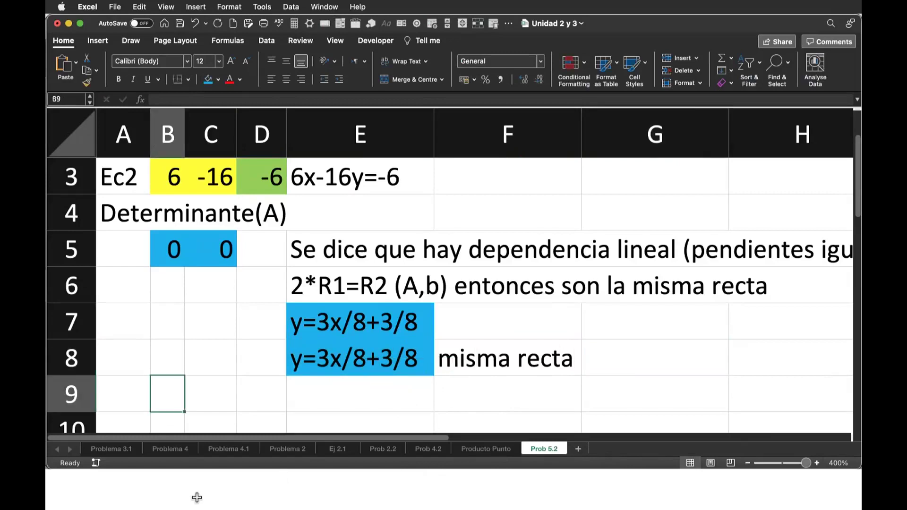
type("Existe un infinito número de soluciones")
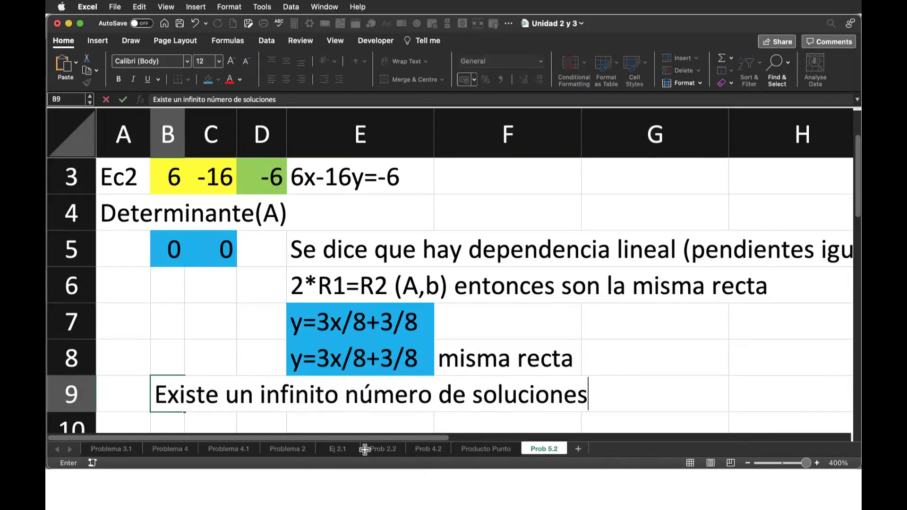
key("Return")
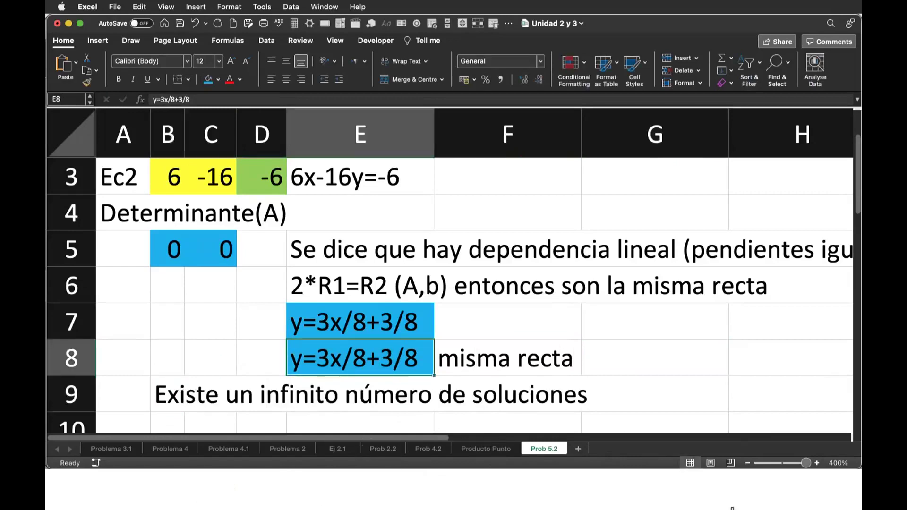
Append ', definido por y=3x/8+3/8' to the B9 conclusion
key("Down")
key("Right")
key("Left")
key("Left")
key("Left")
key("shift+Left")
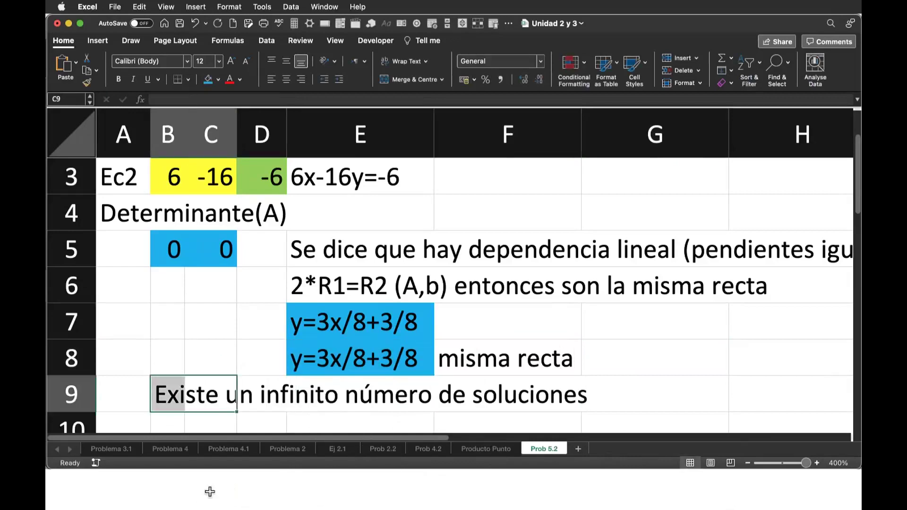
key("Left")
key("F2")
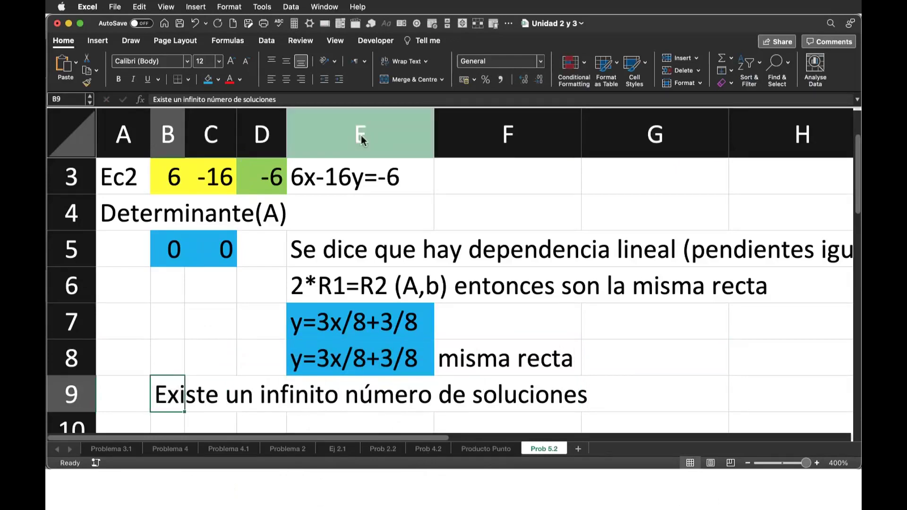
key("End")
type(", definido por ")
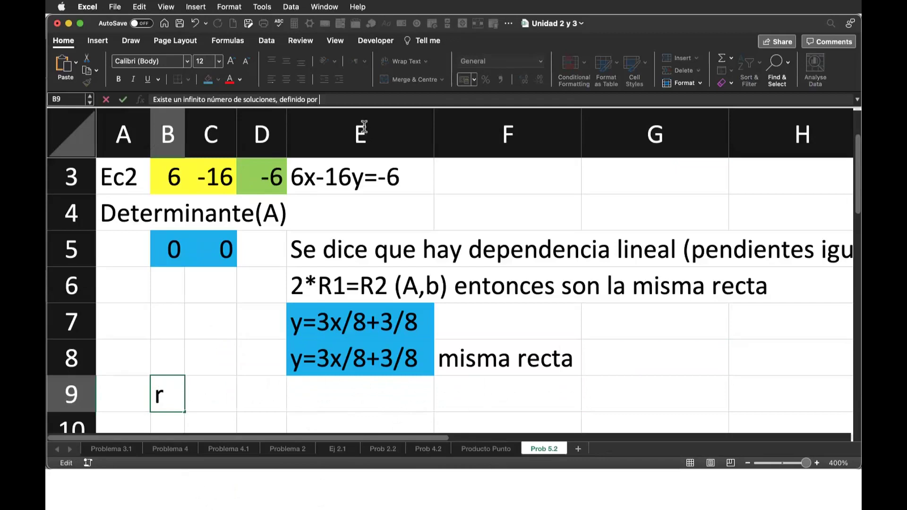
type("y=3x")
type("/8+3/8")
key("Return")
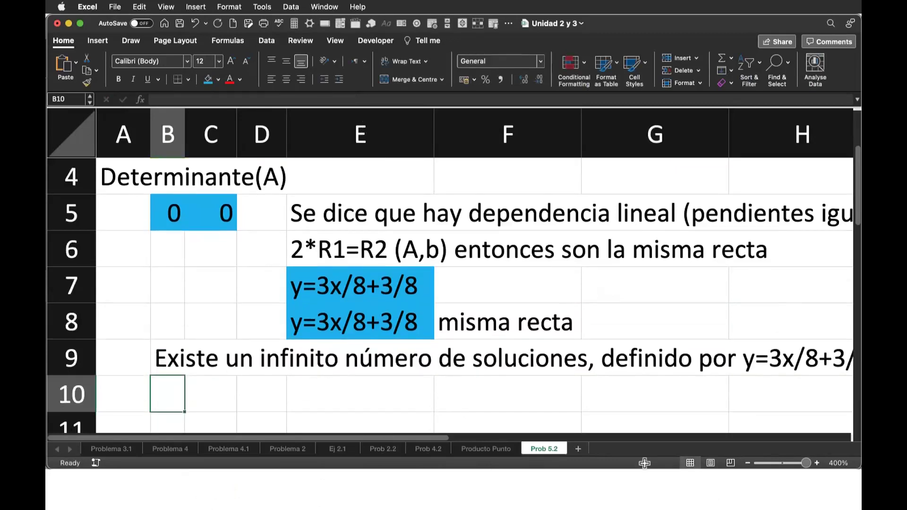
scroll(454, 284, "up", 2)
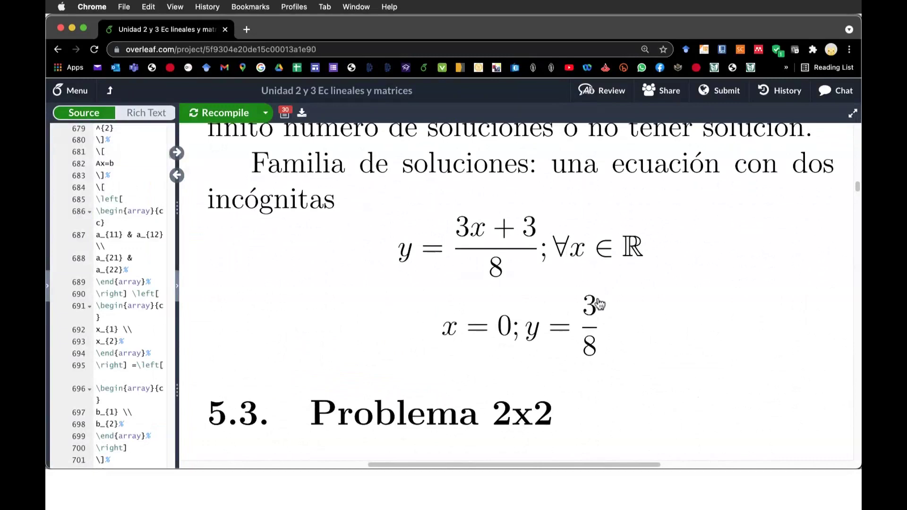
key("super+Tab")
scroll(645, 430, "down", 1)
scroll(646, 430, "down", 1)
Add the column headers x in B10 and y in C10
scroll(646, 430, "down", 1)
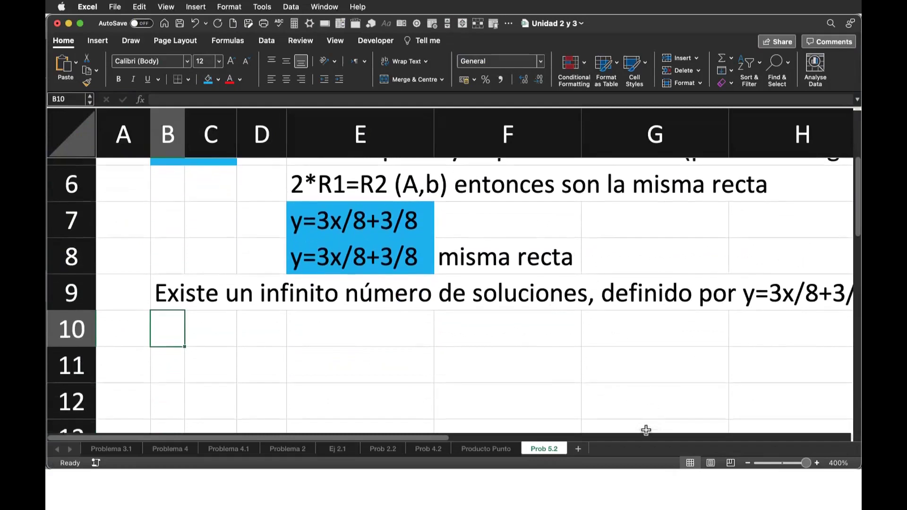
scroll(646, 430, "down", 1)
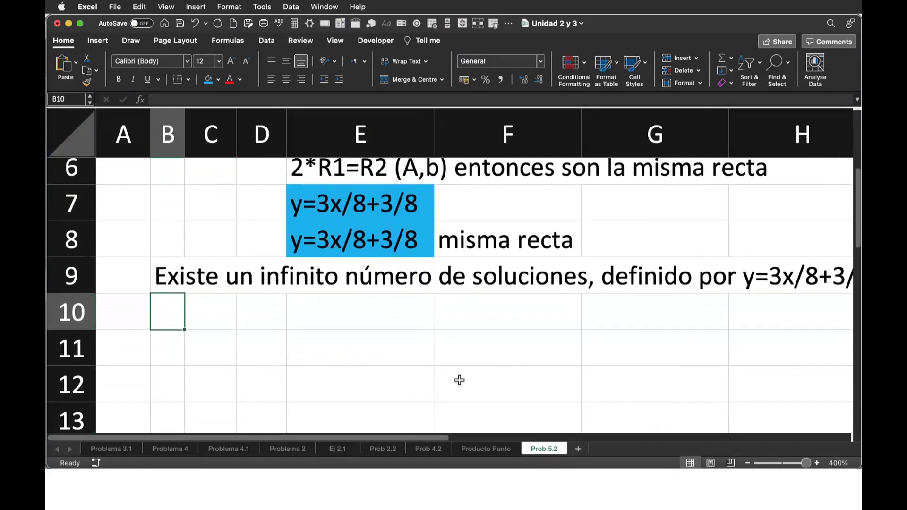
type("x")
key("Tab")
type("y")
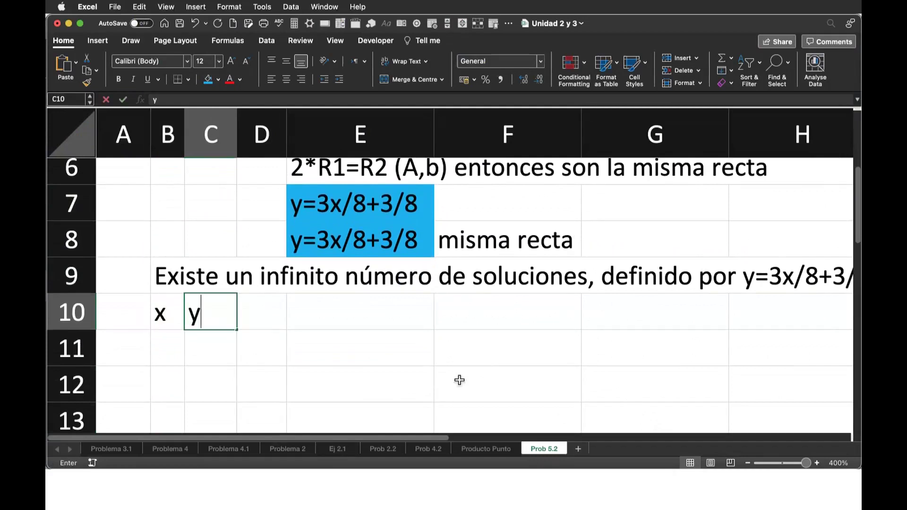
scroll(300, 399, "down", 2)
key("Return")
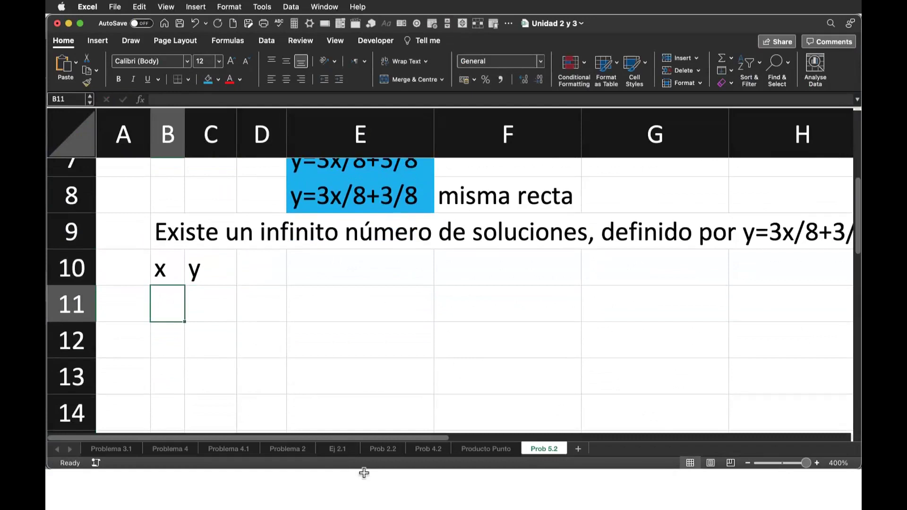
Enter -5 and -4 in B11:B12 and fill the x series down to row 28
type("-5")
key("Return")
type("-4")
key("Return")
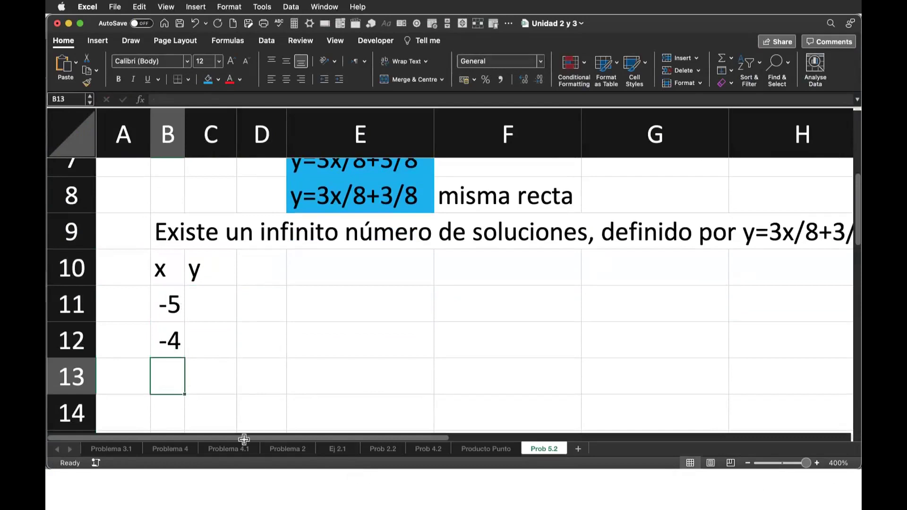
left_click_drag(167, 305, 167, 340)
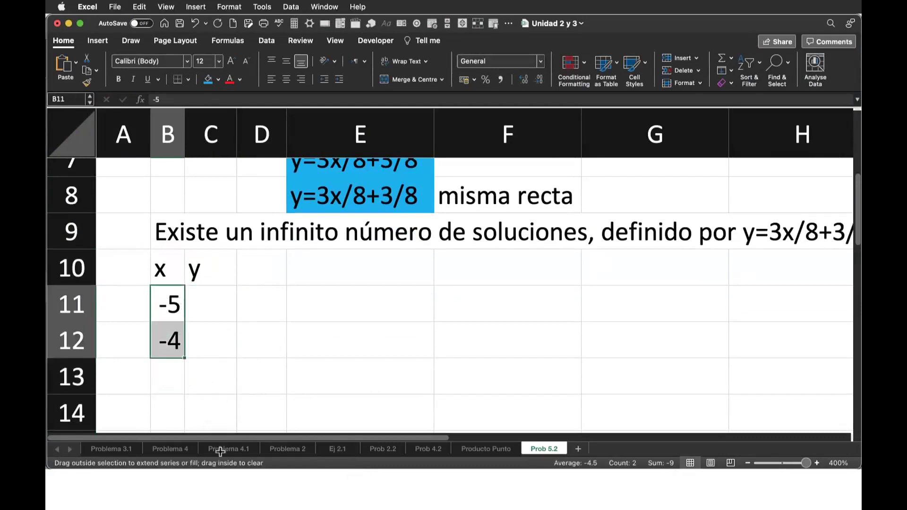
left_click_drag(220, 452, 303, 303)
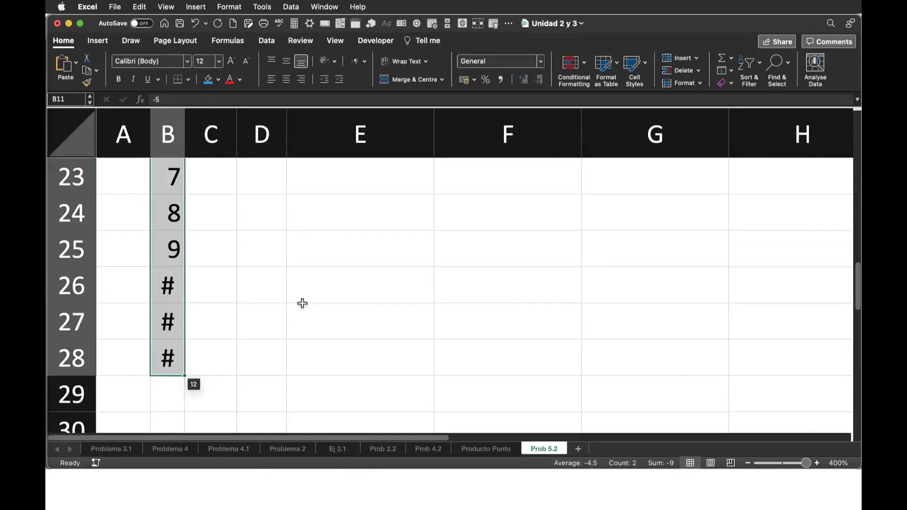
Widen column B, undo the oversized width, and move to the y header C10
left_click(224, 182)
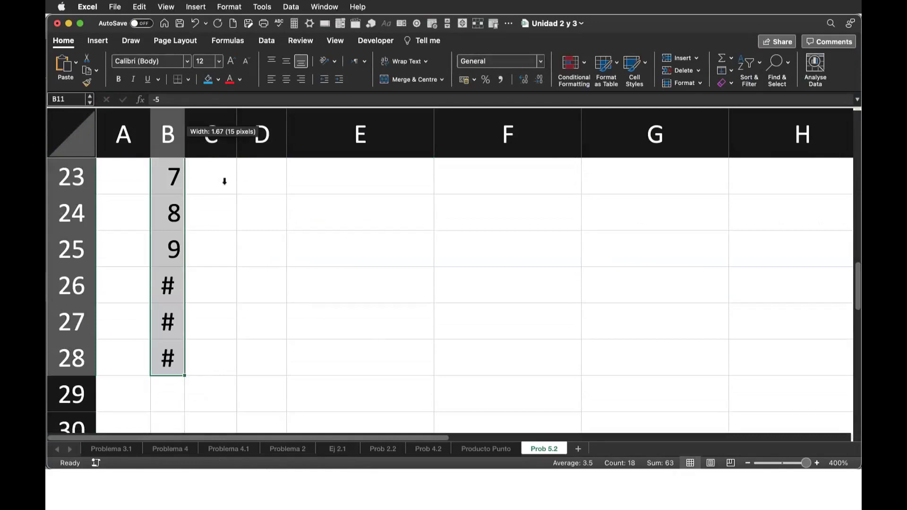
left_click_drag(224, 182, 389, 328)
key("super+z")
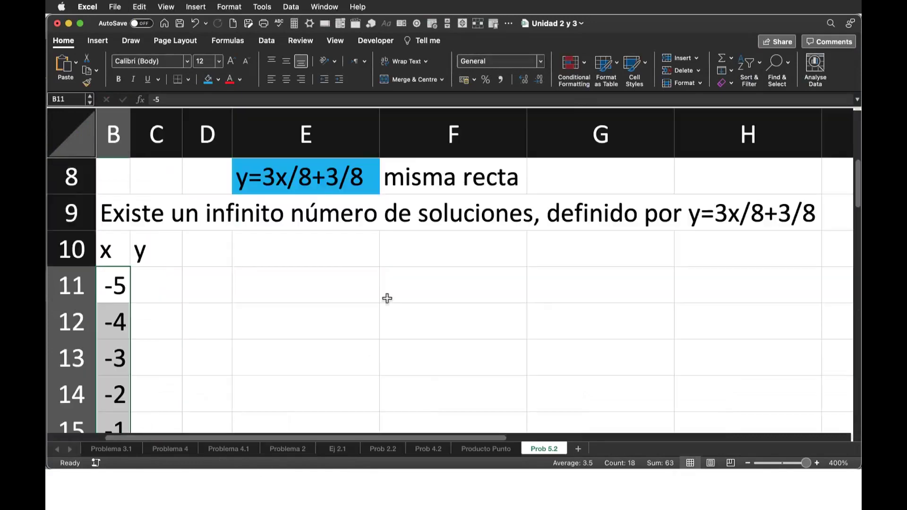
scroll(304, 427, "down", 2)
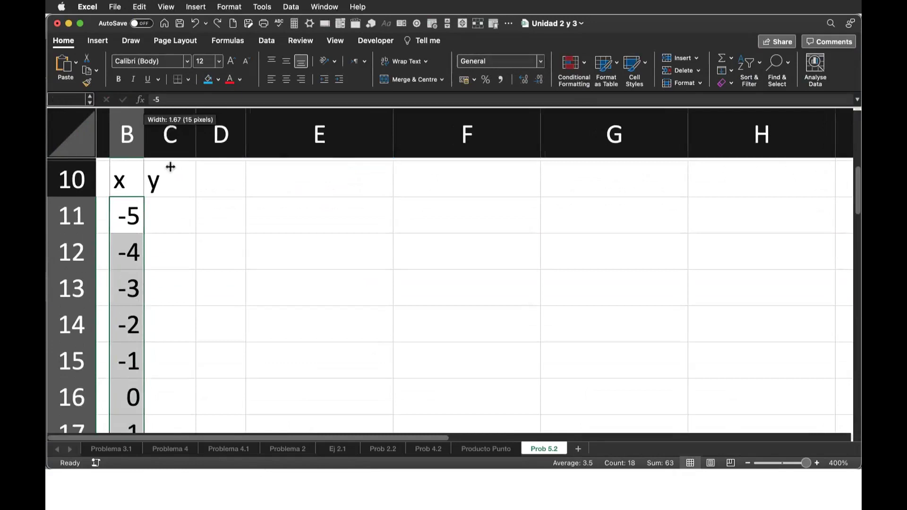
scroll(316, 323, "down", 1)
scroll(316, 323, "down", 4)
scroll(316, 323, "down", 3)
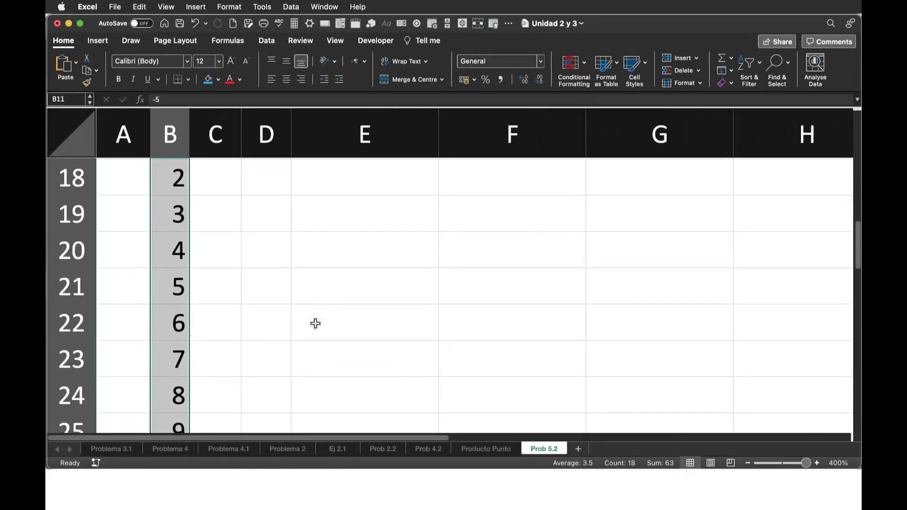
scroll(316, 323, "up", 4)
scroll(316, 323, "up", 4)
scroll(316, 324, "up", 2)
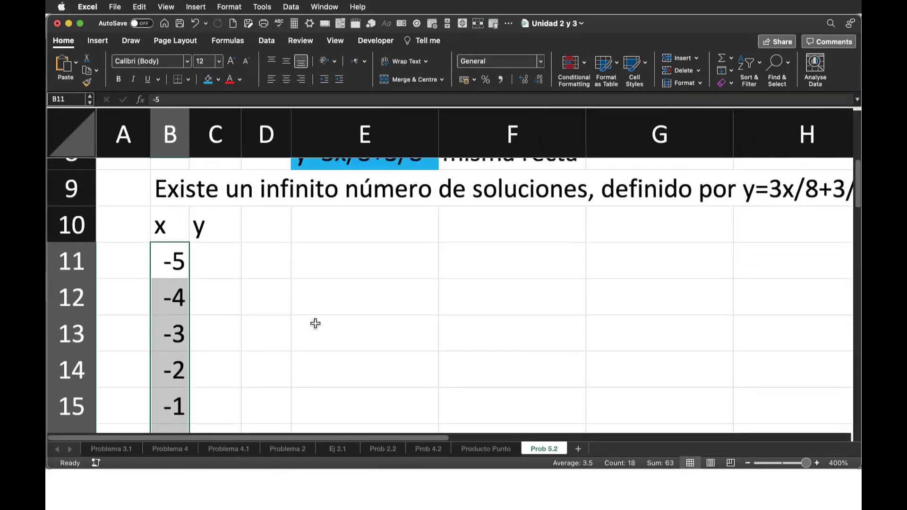
key("Up")
key("Right")
scroll(298, 364, "up", 2)
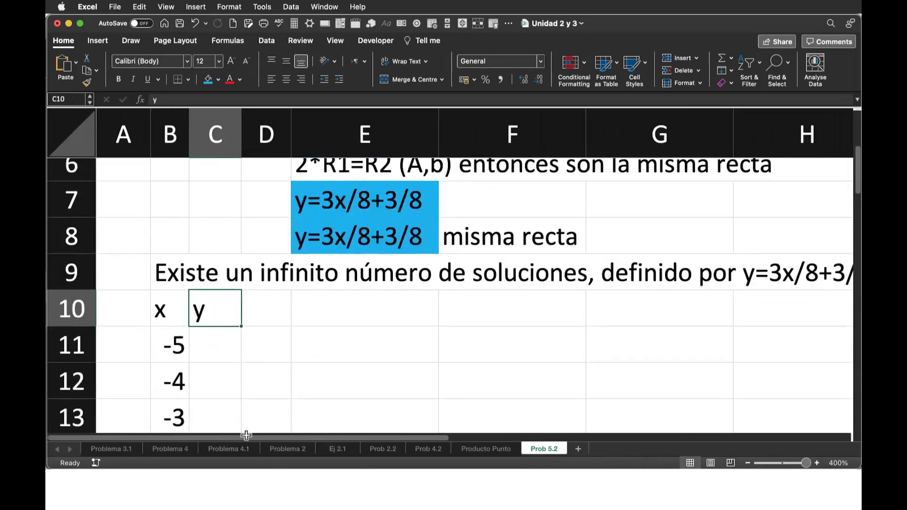
Enter the y formula =3*B11/8+3/8 in cell C11
key("Down")
type("=")
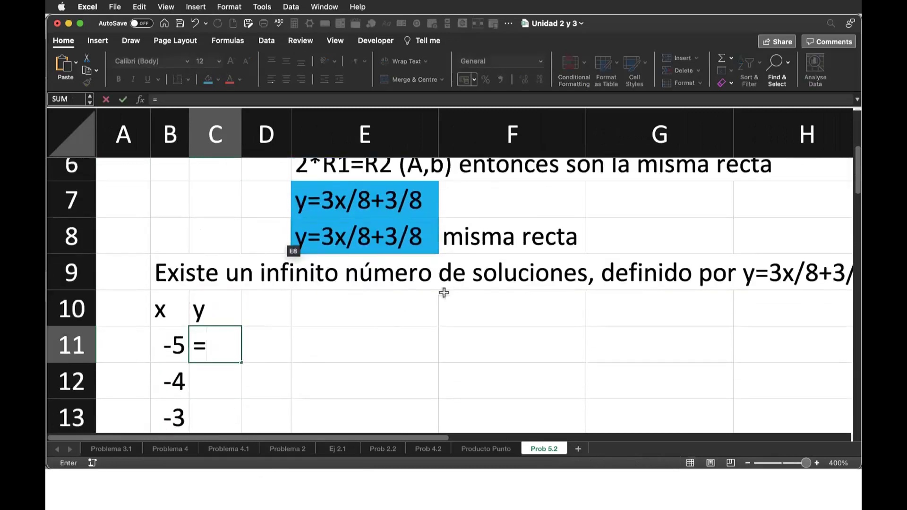
type("3*")
key("Left")
type("/8+3/")
key("Return")
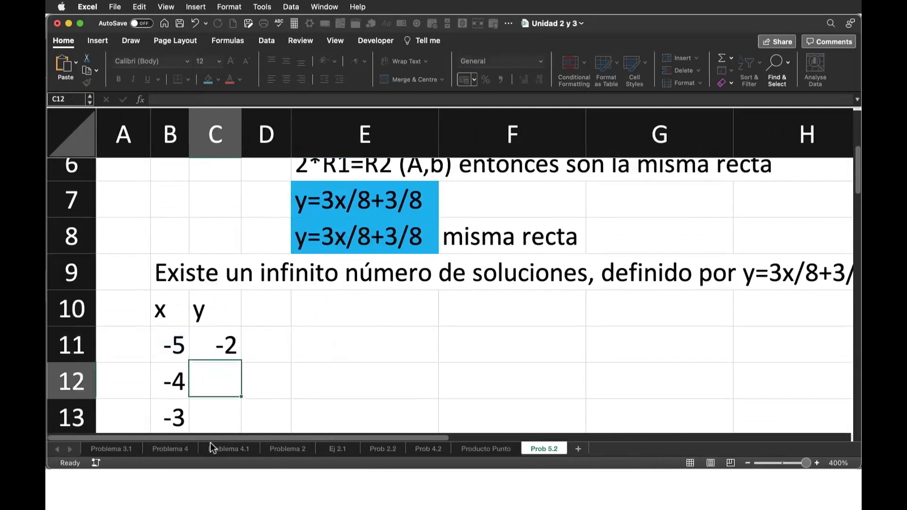
Fill the y formula down to C28 and select the x–y table B11:C28
key("Up")
scroll(307, 312, "down", 3)
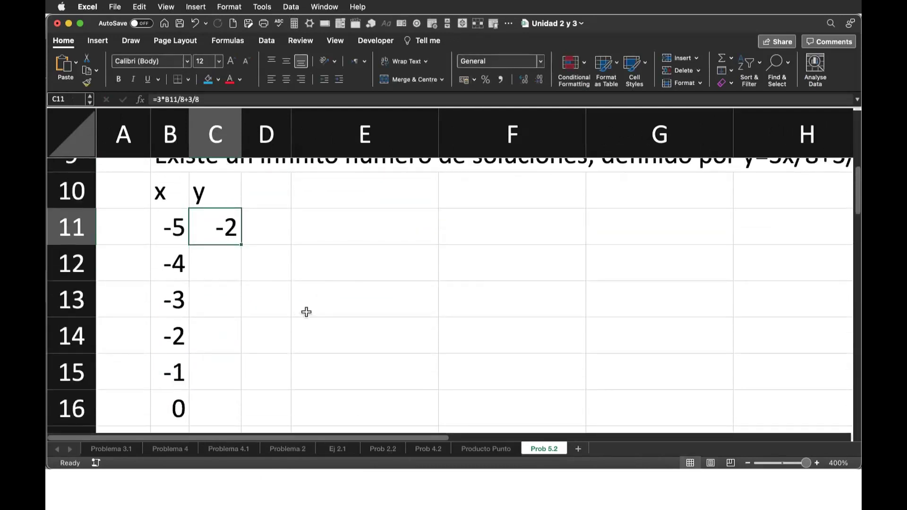
mouse_move(291, 310)
left_mouse_down()
mouse_move(293, 496)
mouse_move(283, 480)
left_mouse_up()
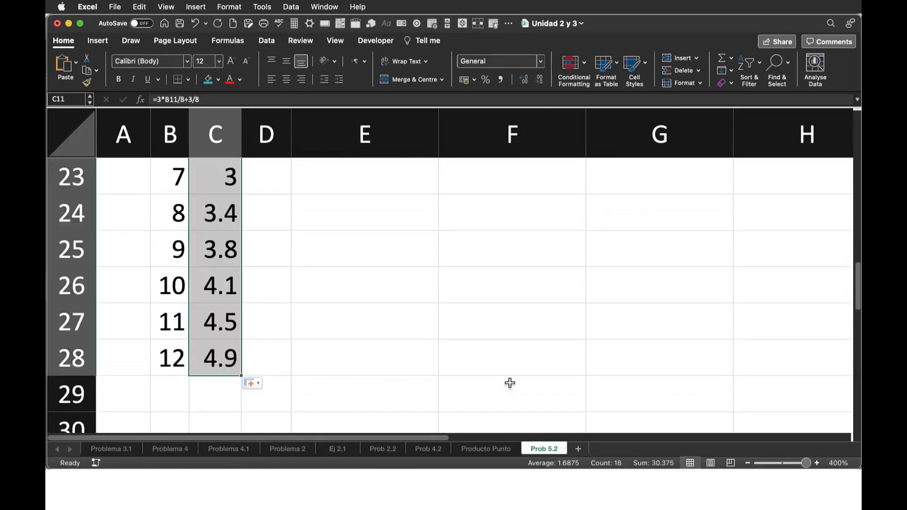
scroll(511, 382, "up", 2)
scroll(510, 386, "up", 3)
scroll(510, 386, "up", 2)
scroll(510, 387, "up", 2)
scroll(510, 390, "up", 2)
scroll(510, 395, "up", 3)
scroll(510, 395, "up", 2)
mouse_move(175, 278)
left_mouse_down()
mouse_move(215, 390)
mouse_move(277, 449)
left_mouse_up()
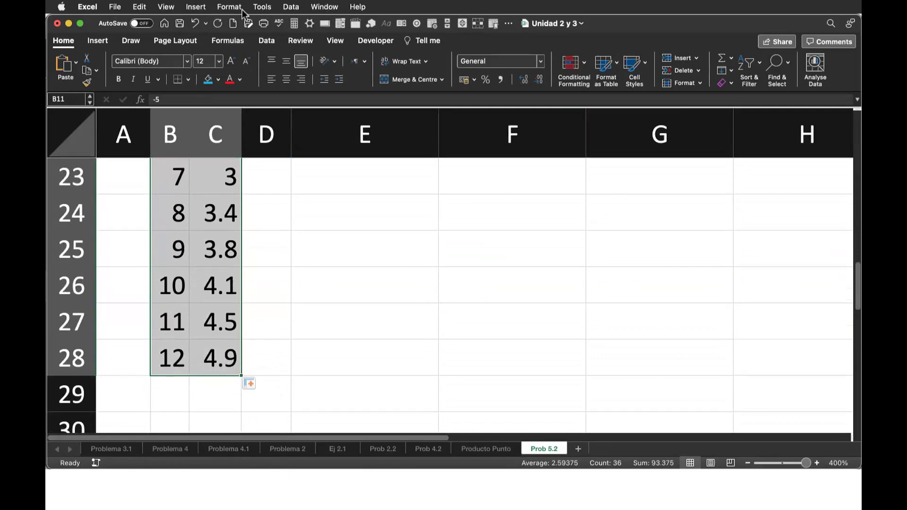
Insert an X Y (Scatter) chart of the x–y table and nudge it slightly left and down
left_click(196, 6)
mouse_move(196, 80)
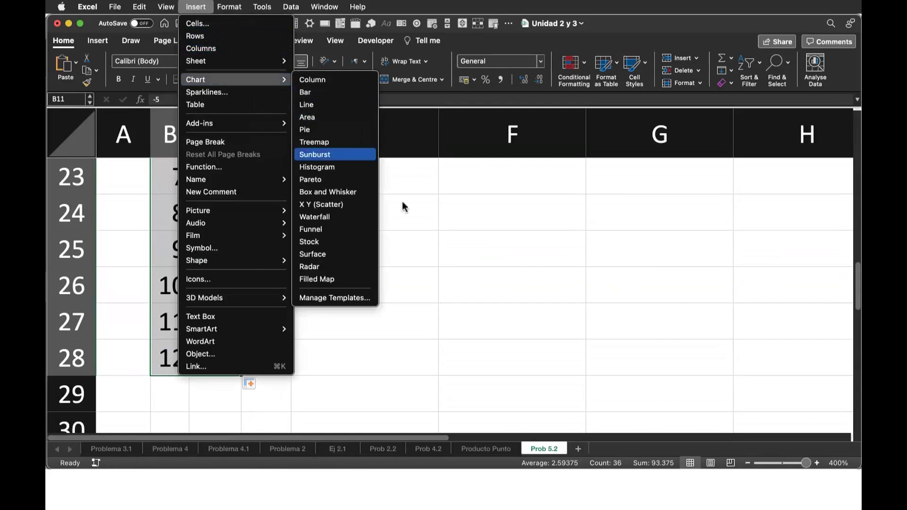
left_click(414, 255)
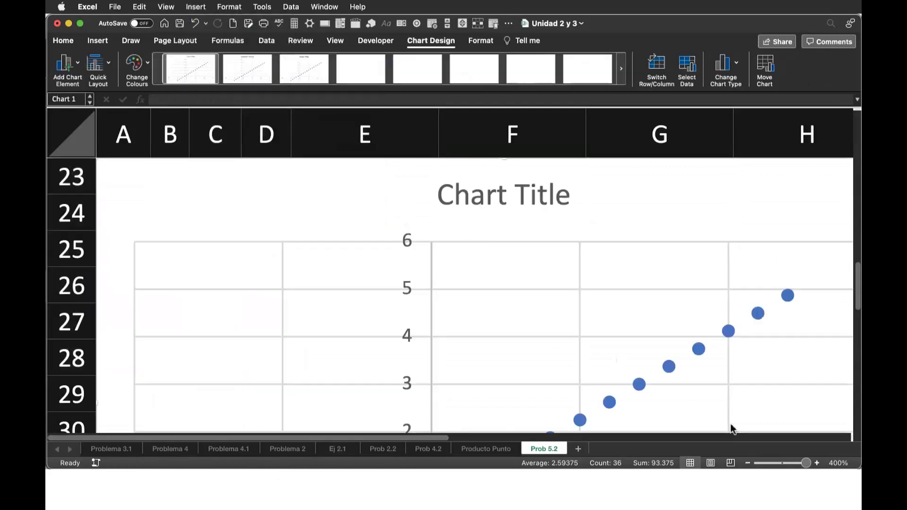
scroll(731, 429, "down", 2)
scroll(732, 429, "down", 3)
scroll(731, 429, "down", 2)
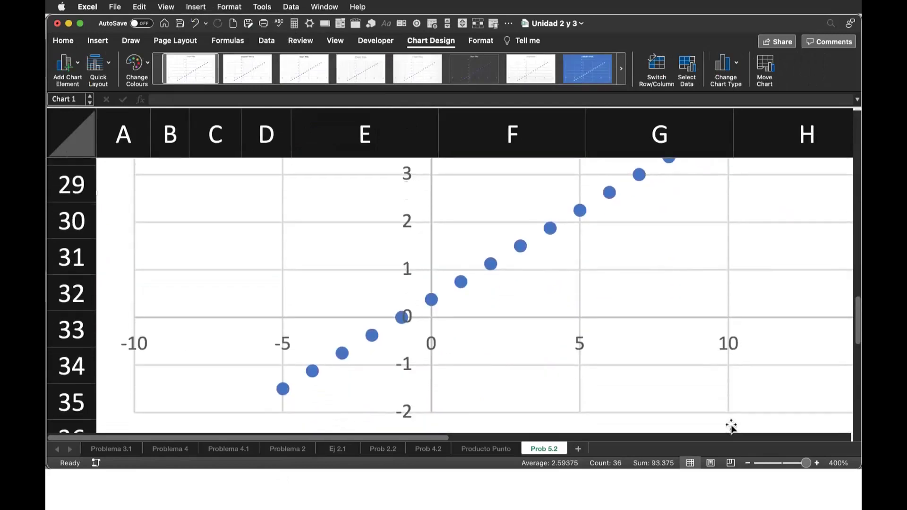
left_click_drag(732, 385, 721, 398)
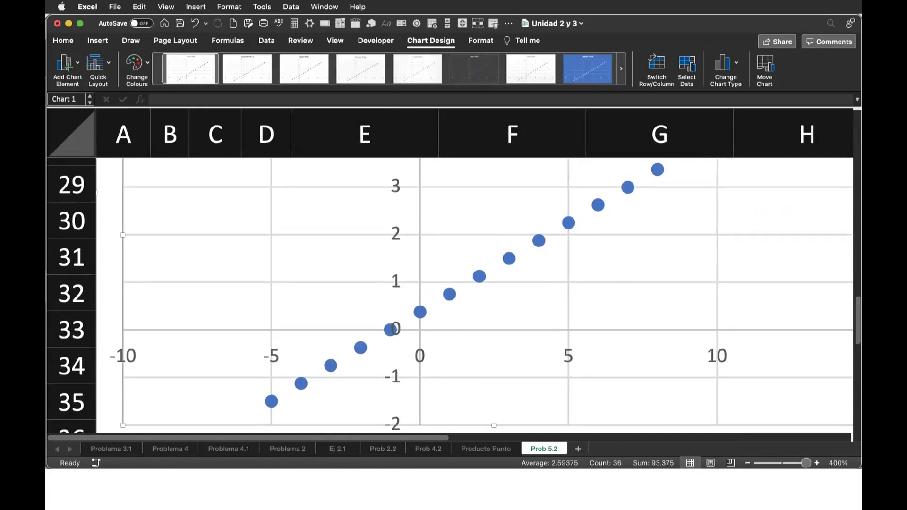
scroll(846, 407, "down", 2)
scroll(846, 407, "down", 1)
scroll(846, 411, "down", 3)
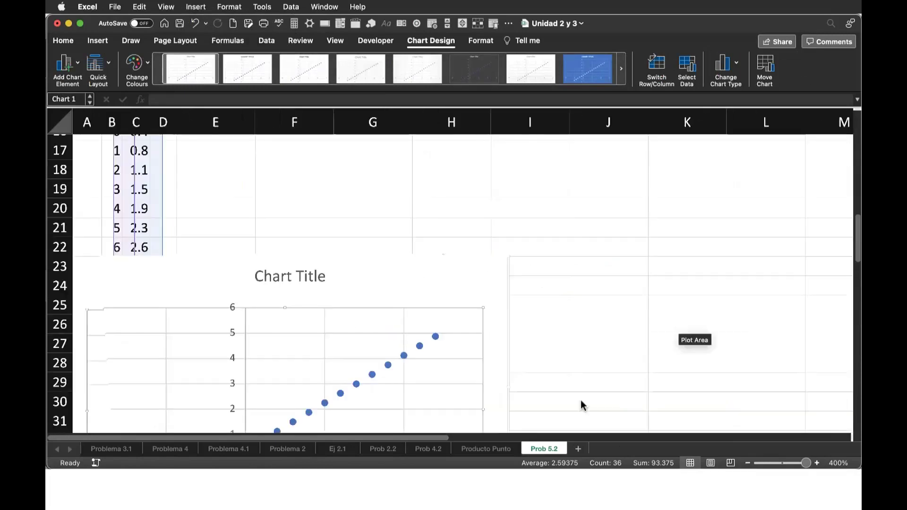
Move the scatter chart up beside the x–y table, across columns E–H and rows 11–21, then deselect it
scroll(583, 405, "down", 3)
mouse_move(608, 355)
left_mouse_down()
mouse_move(438, 438)
mouse_move(300, 492)
left_mouse_up()
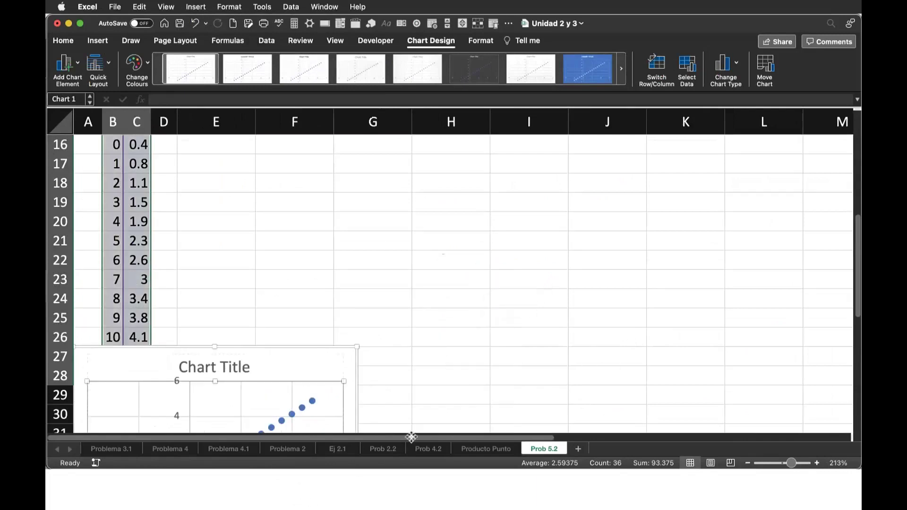
mouse_move(412, 437)
left_mouse_down()
mouse_move(641, 317)
mouse_move(665, 246)
left_mouse_up()
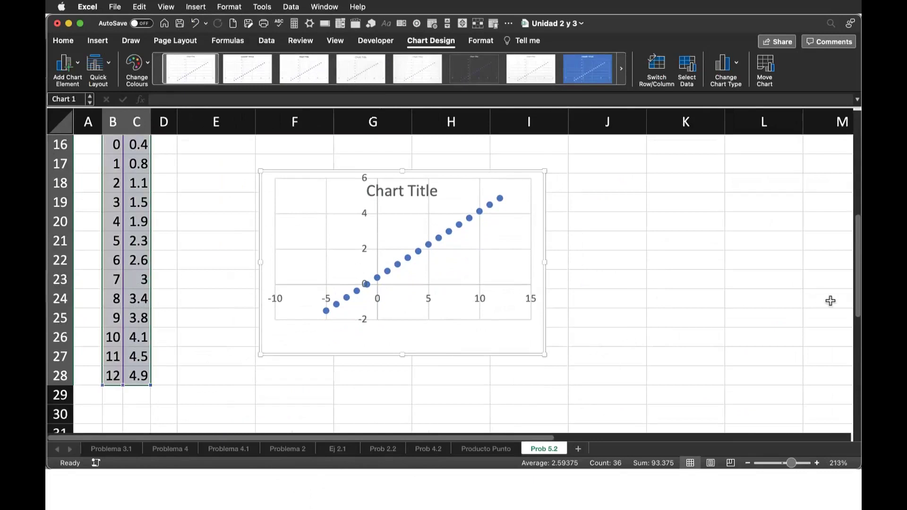
scroll(831, 301, "up", 5)
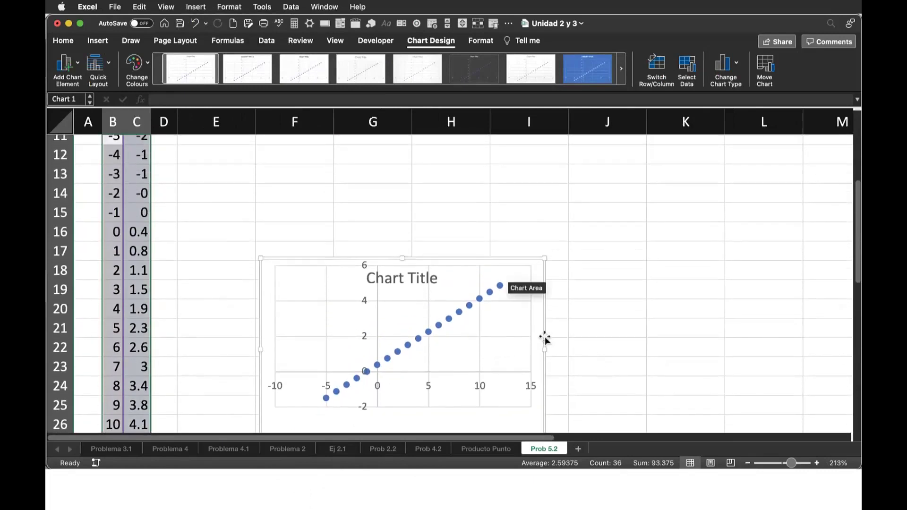
mouse_move(323, 359)
left_mouse_down()
mouse_move(301, 221)
mouse_move(284, 219)
left_mouse_up()
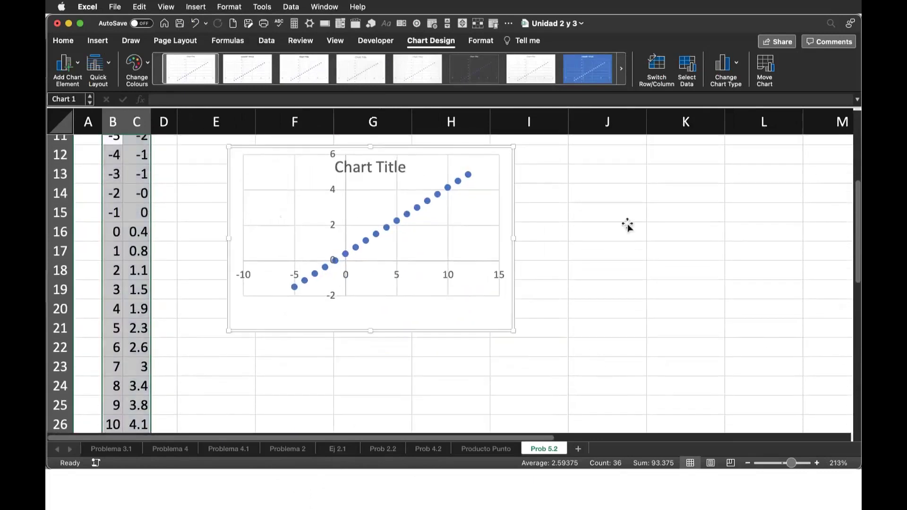
scroll(808, 274, "up", 3)
scroll(808, 284, "up", 2)
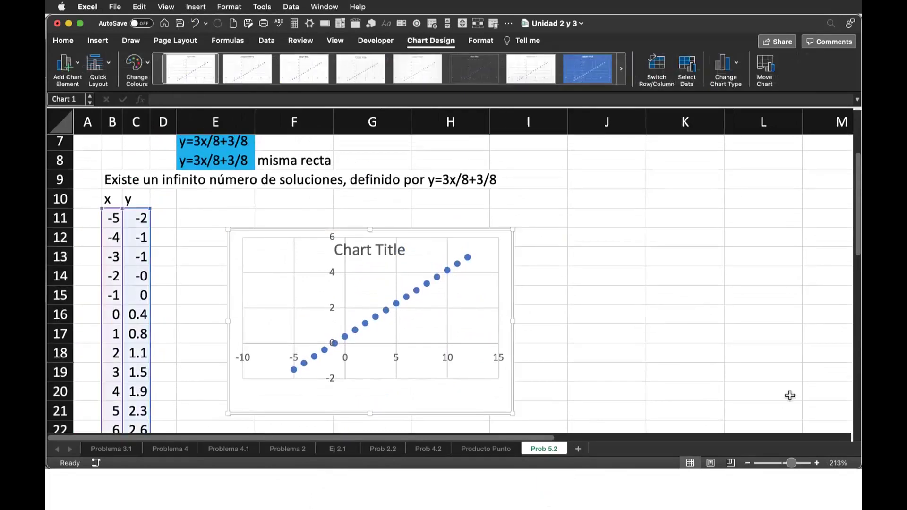
key("Escape")
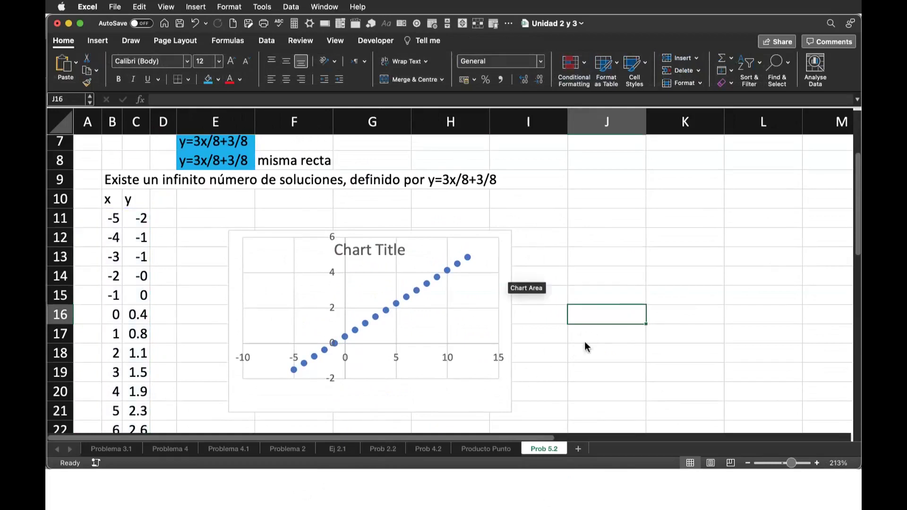
mouse_move(355, 330)
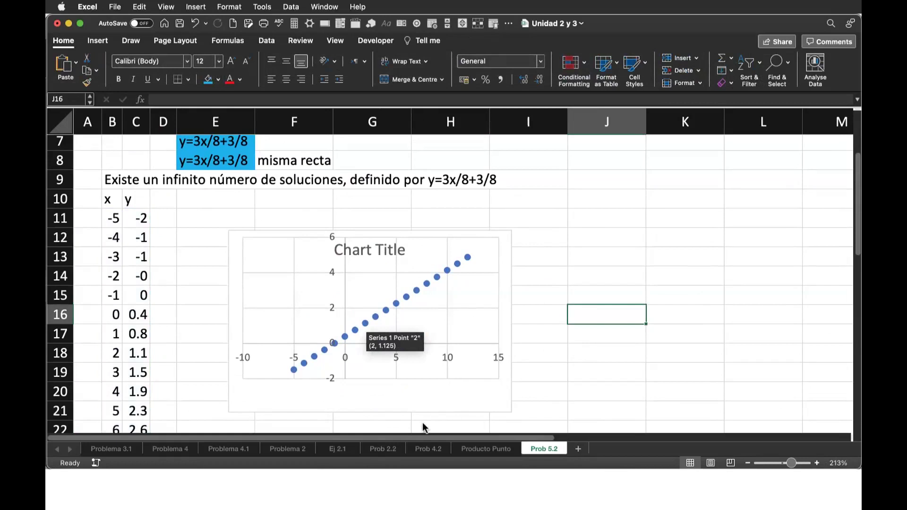
Scroll the Excel sheet back to its top-left corner
scroll(769, 317, "up", 3)
scroll(774, 347, "down", 1)
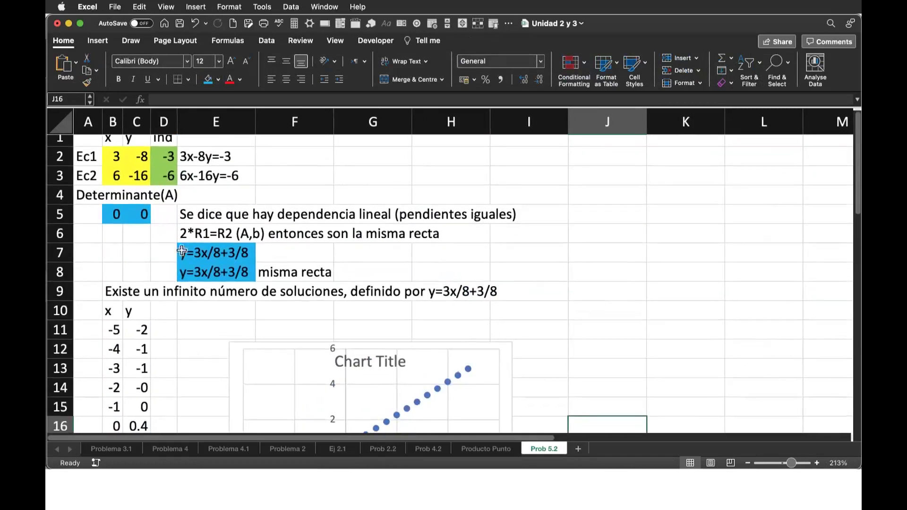
scroll(502, 233, "up", 1)
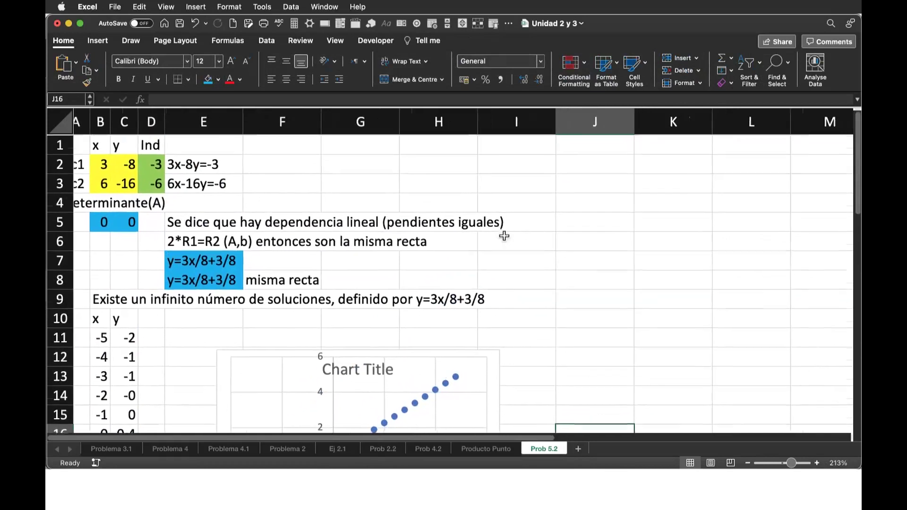
scroll(503, 235, "up", 3)
scroll(504, 235, "up", 2)
scroll(504, 236, "left", 3)
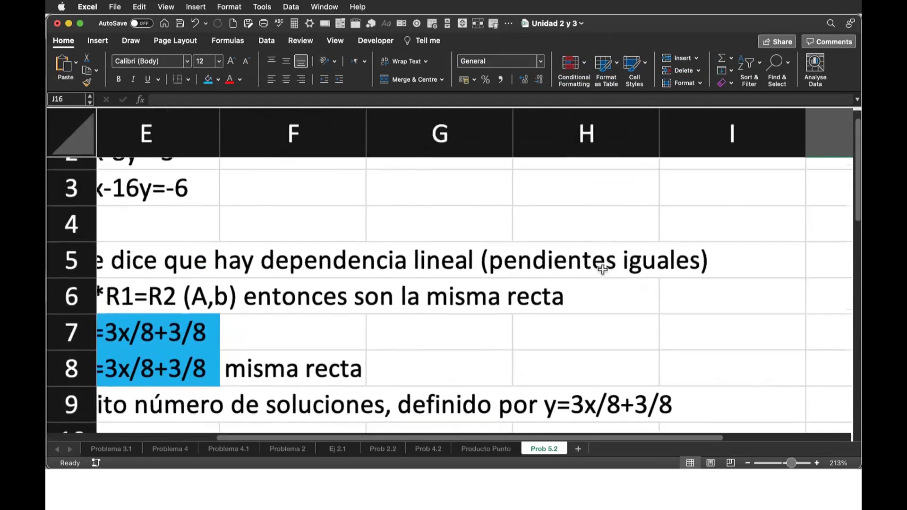
scroll(603, 270, "left", 5)
scroll(602, 270, "up", 1)
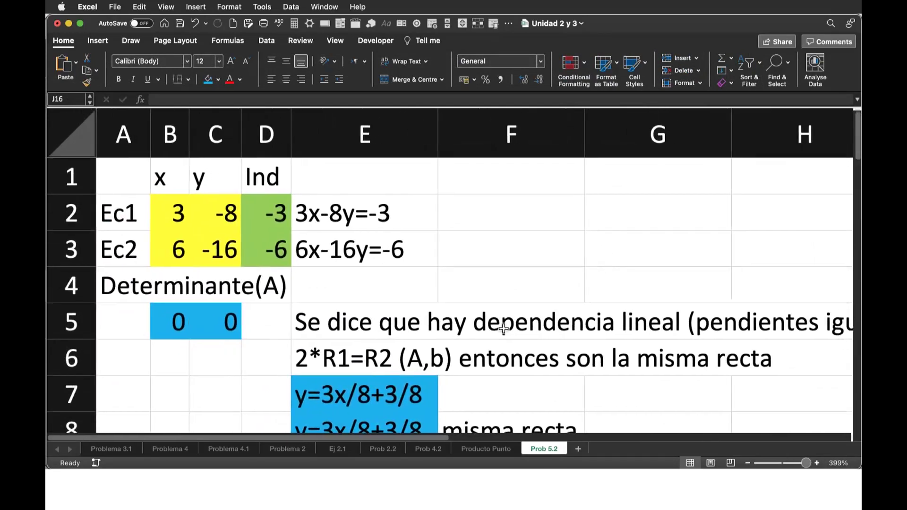
Switch to Overleaf and scroll the PDF preview down to section 5.3 Problema 2x2
key("super+Tab")
scroll(565, 449, "down", 5)
scroll(565, 449, "down", 5)
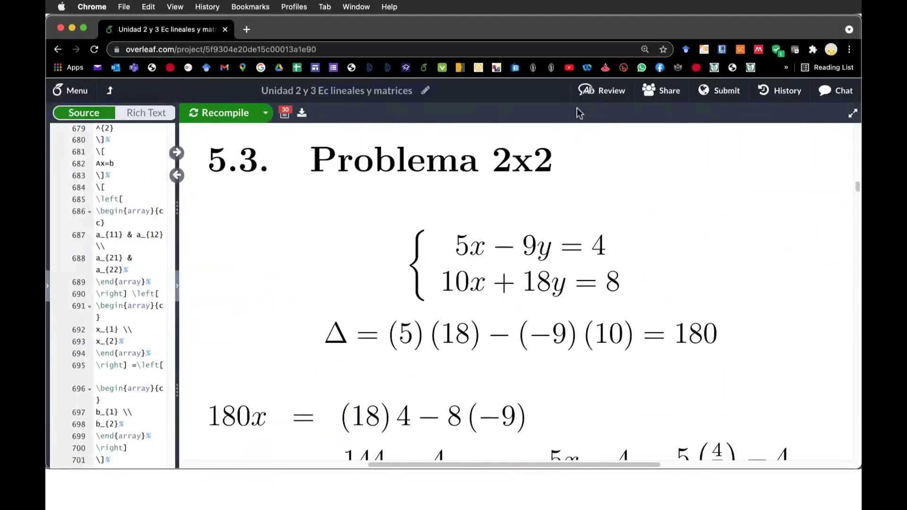